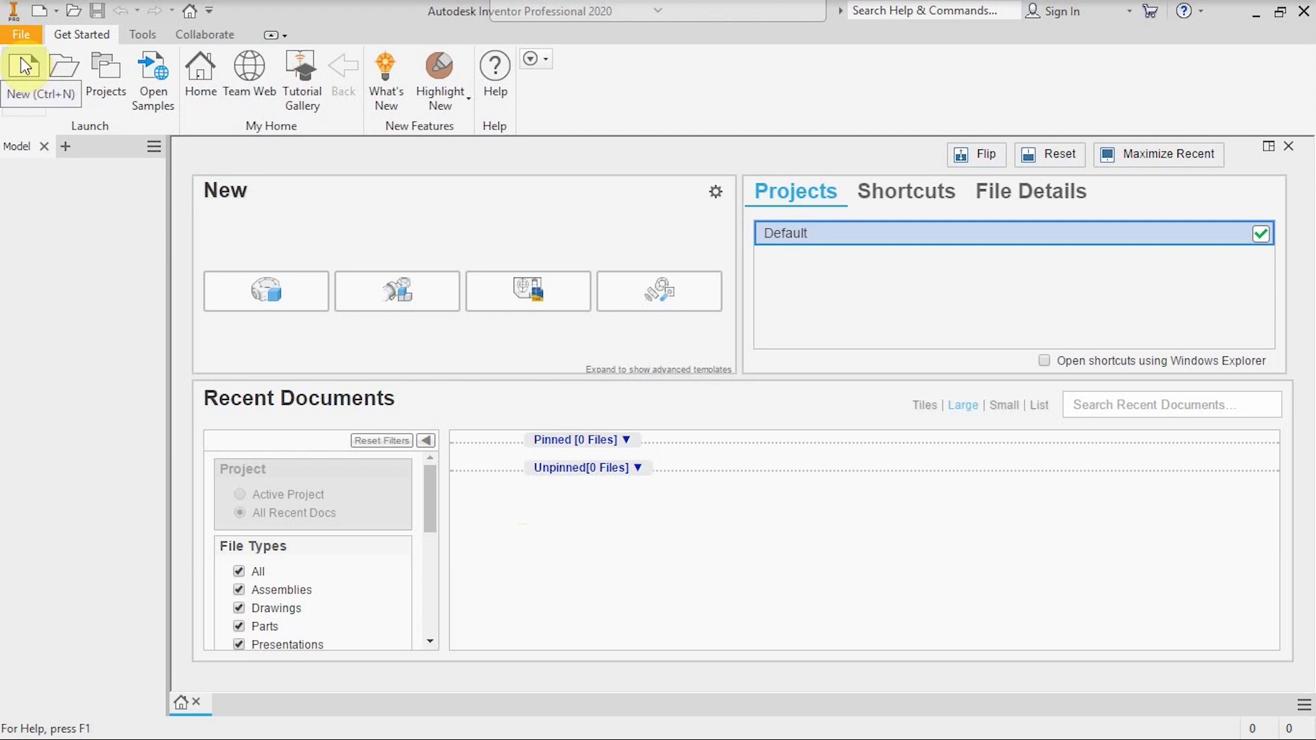
Create a new part file from the English Standard (in).ipt template.
left_click(23, 65)
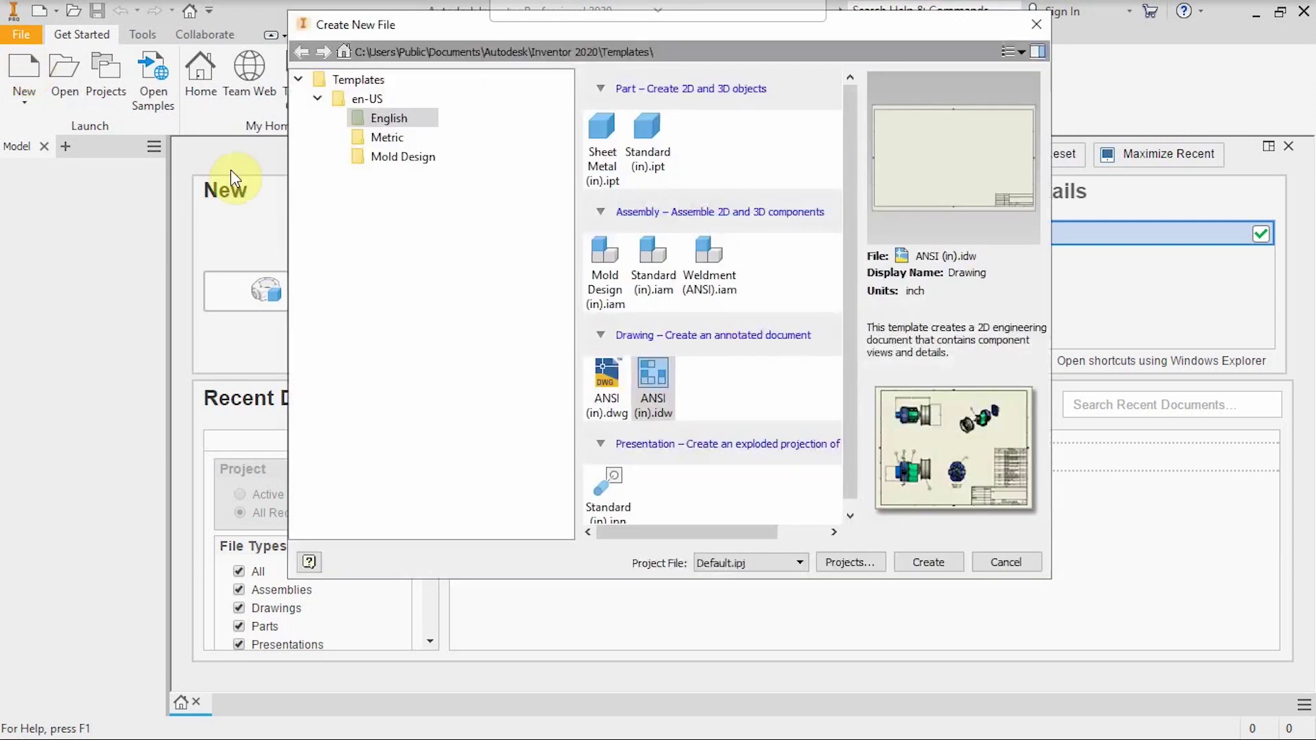
left_click(649, 144)
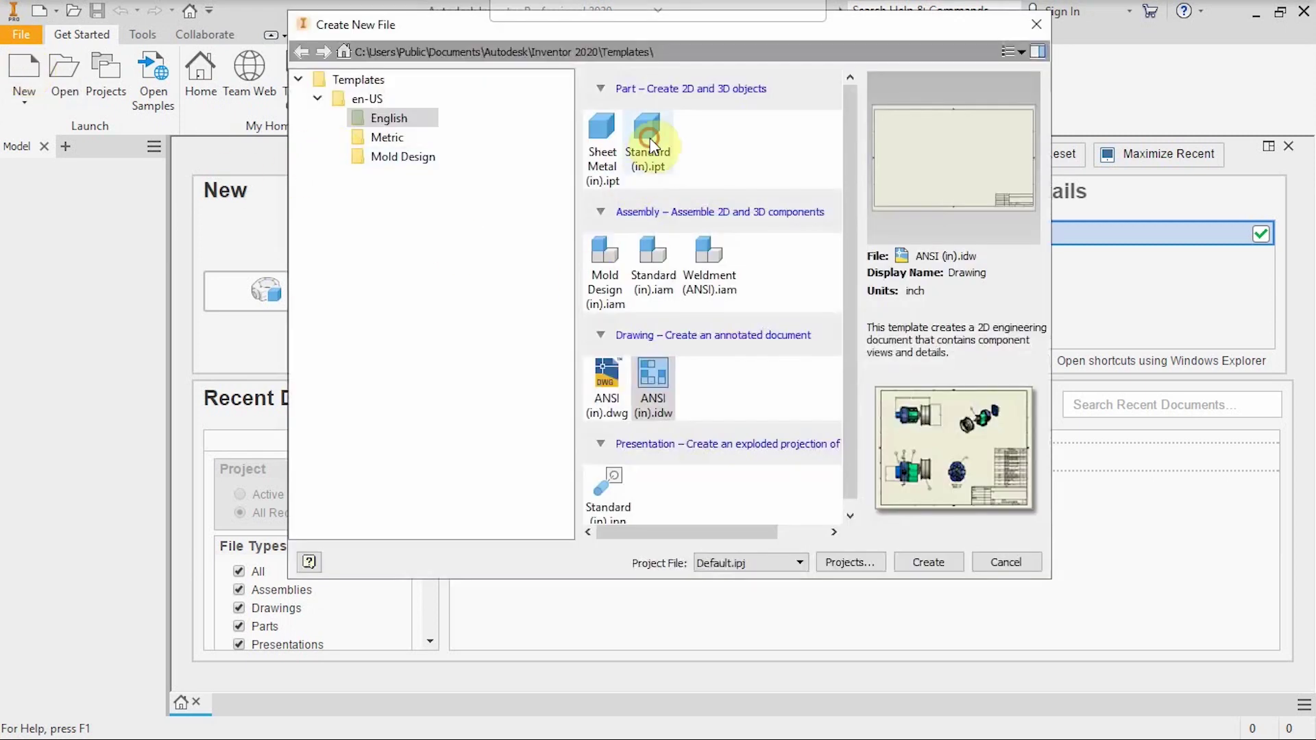
left_click(929, 563)
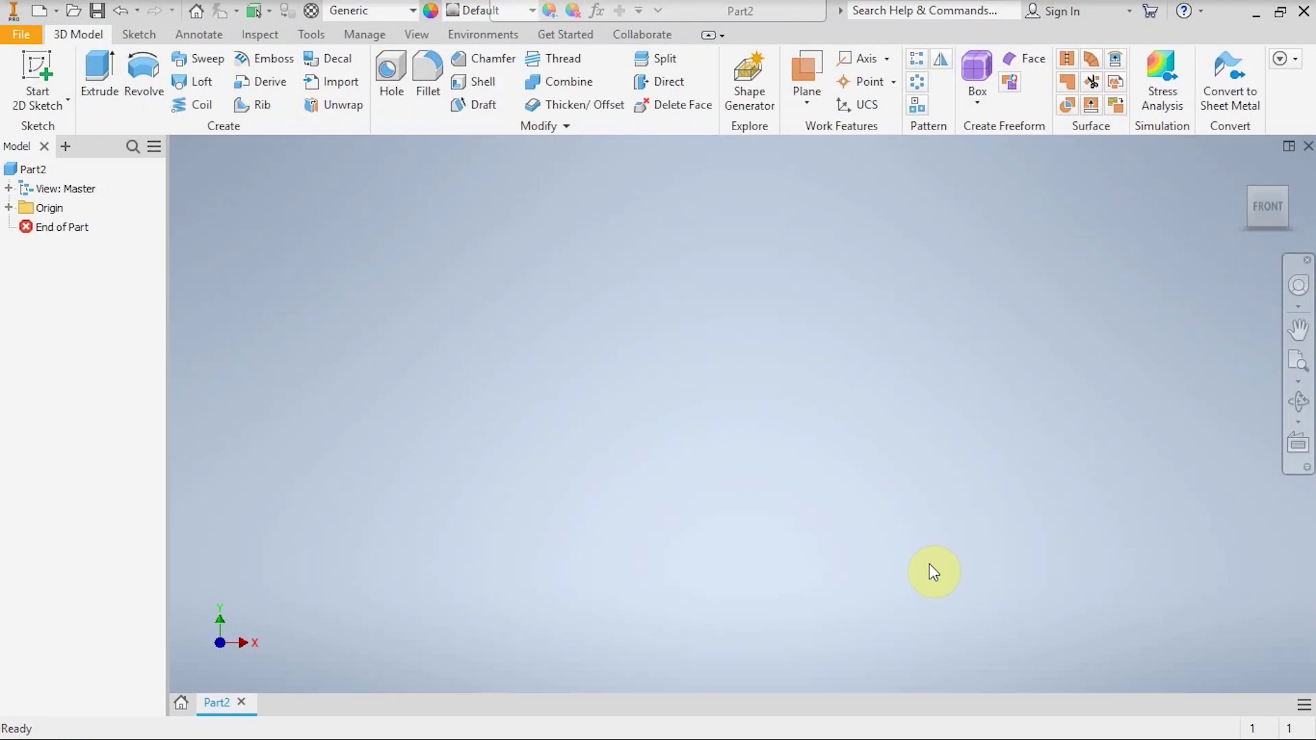
Start a 2D sketch on the XY plane and draw a rectangle about 0.52 by 0.42 in up from the origin.
left_click(40, 56)
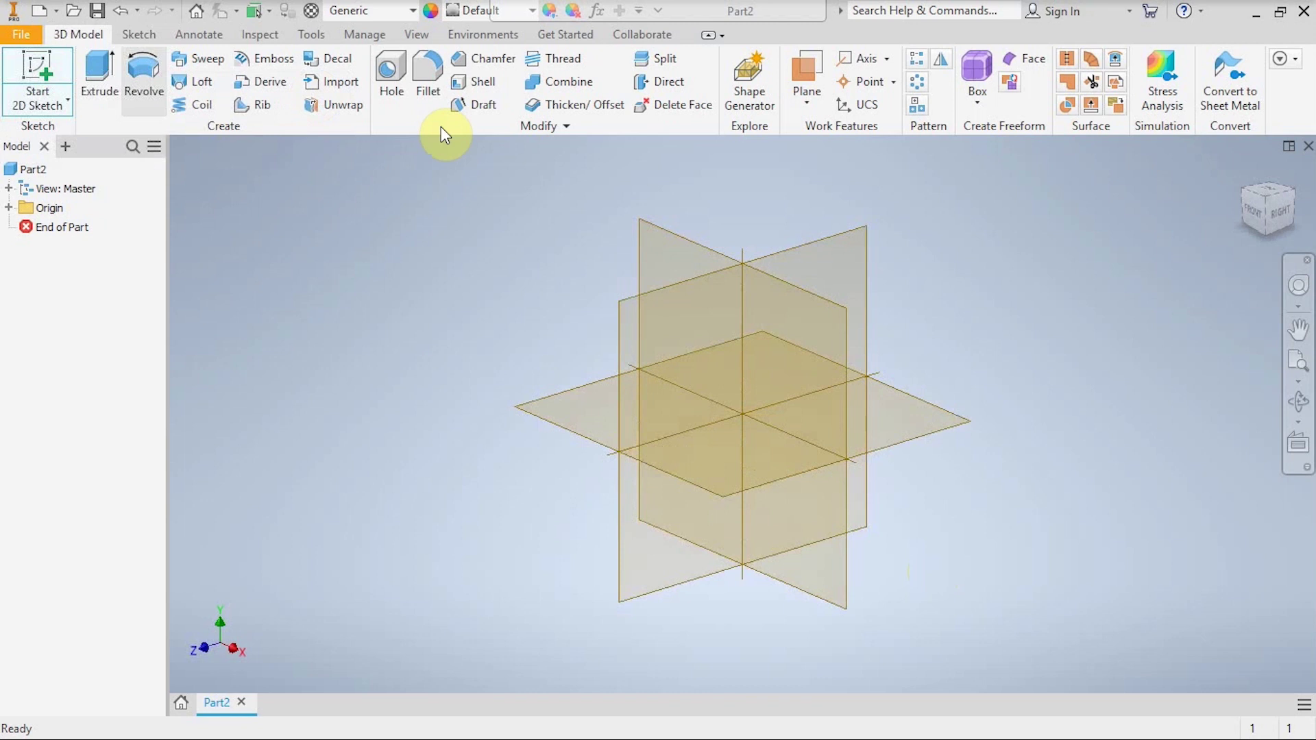
left_click(664, 258)
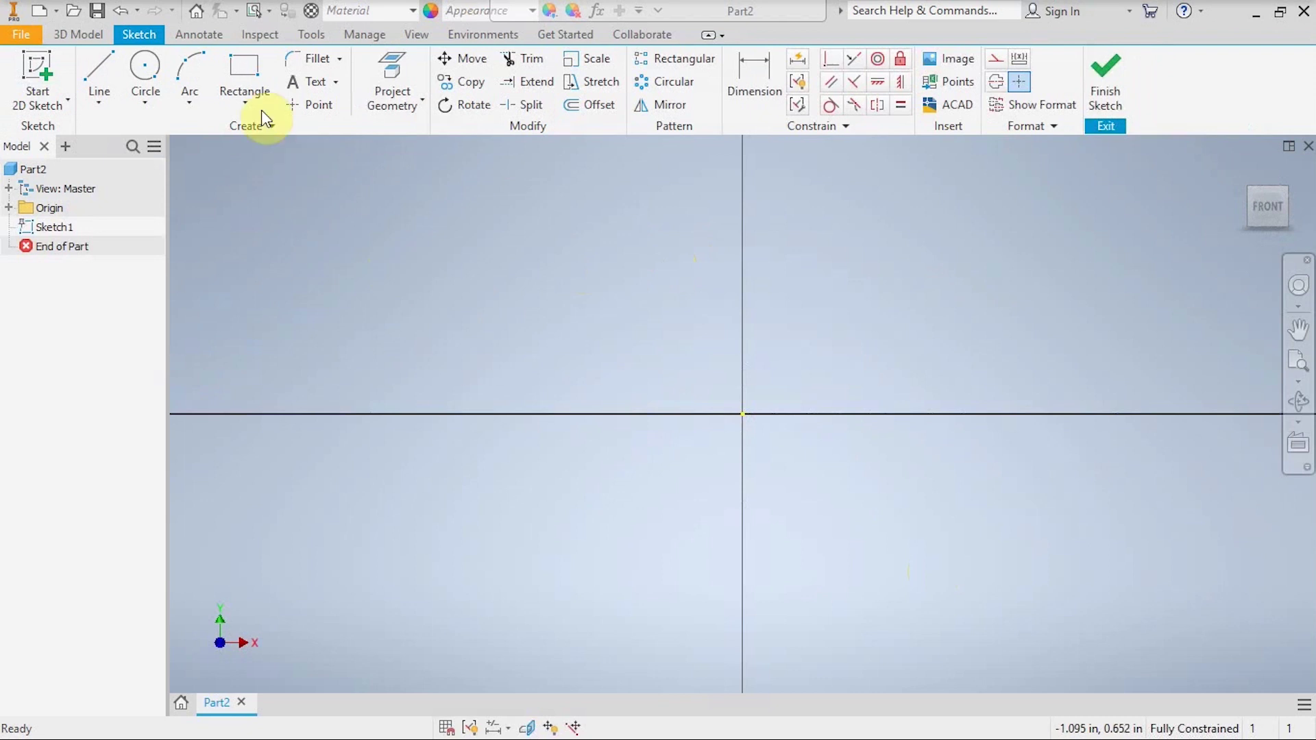
left_click(245, 66)
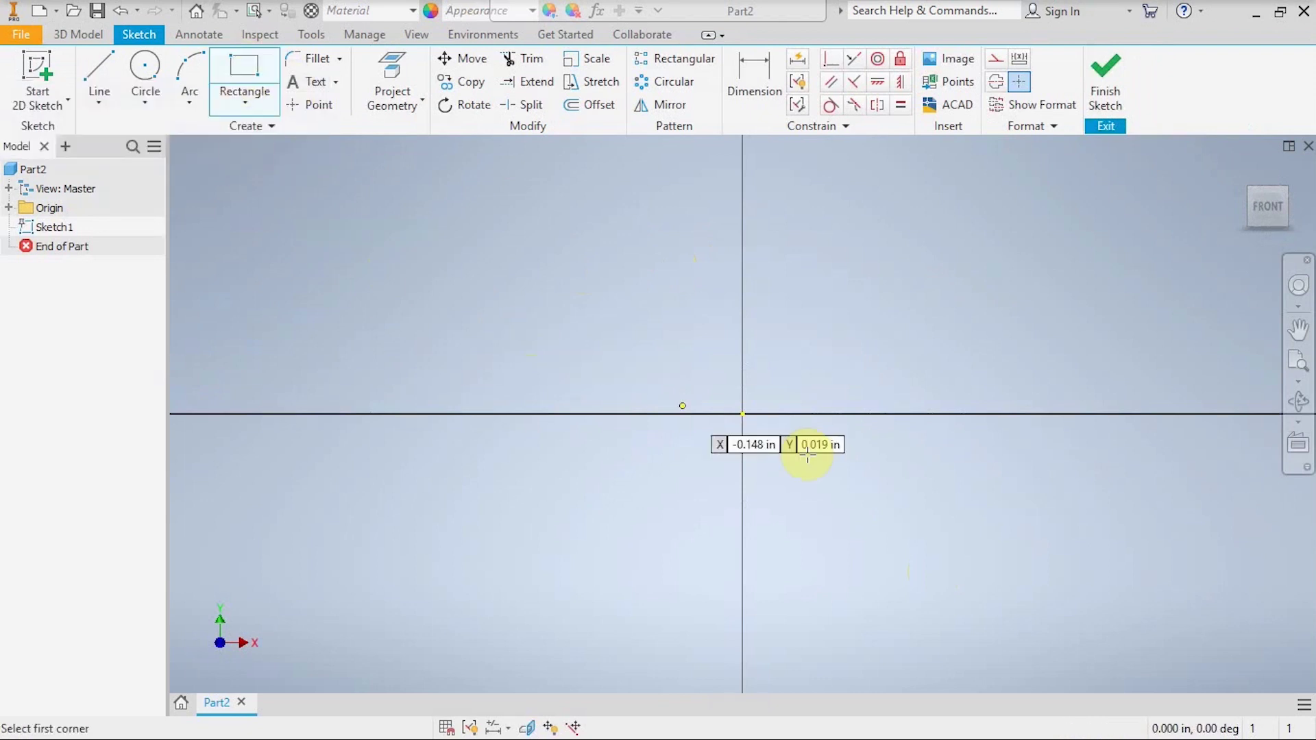
left_click(743, 416)
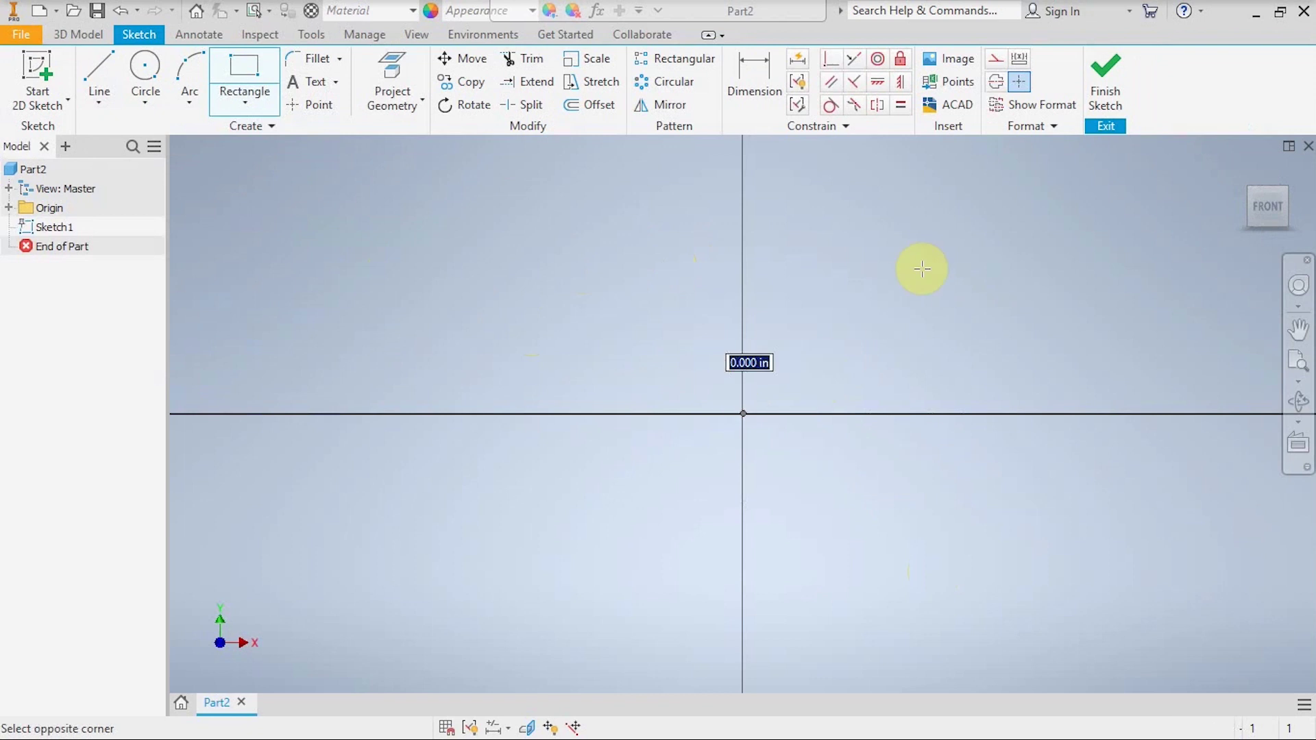
left_click(955, 243)
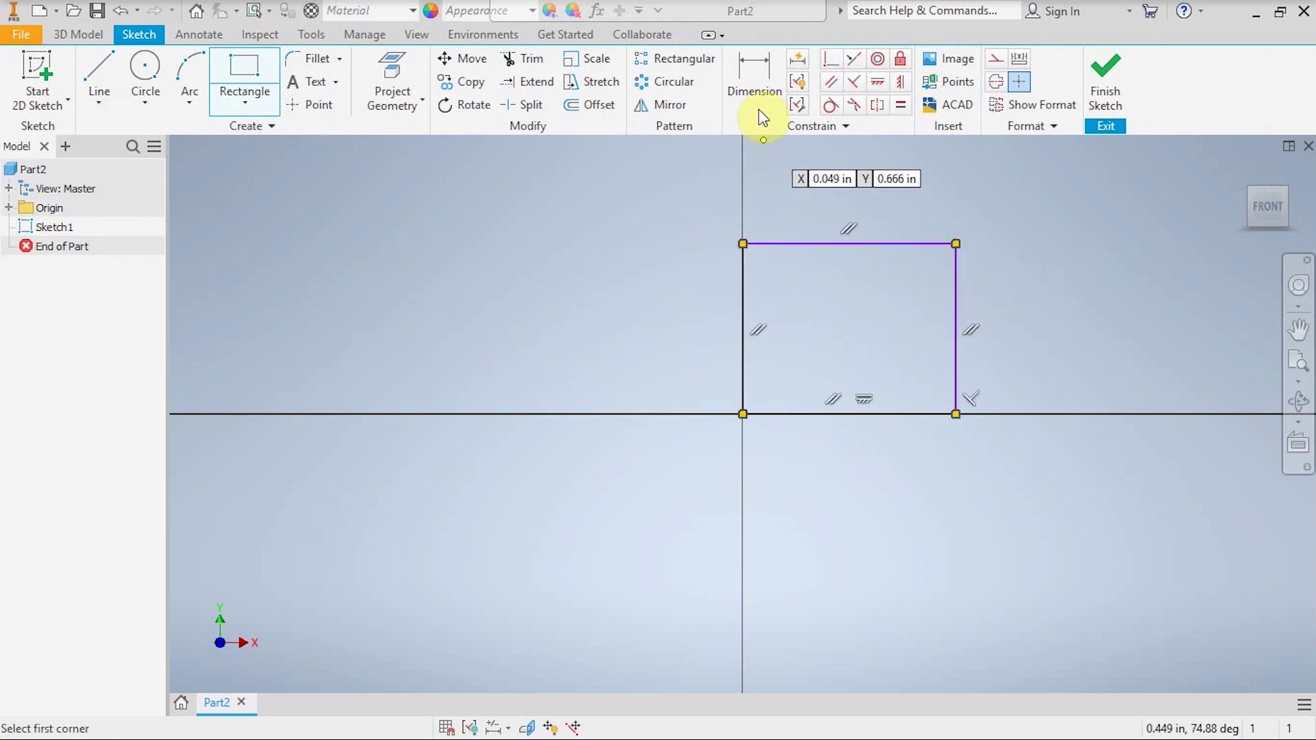
Dimension the rectangle's horizontal bottom edge and set its length to 2 in.
left_click(758, 72)
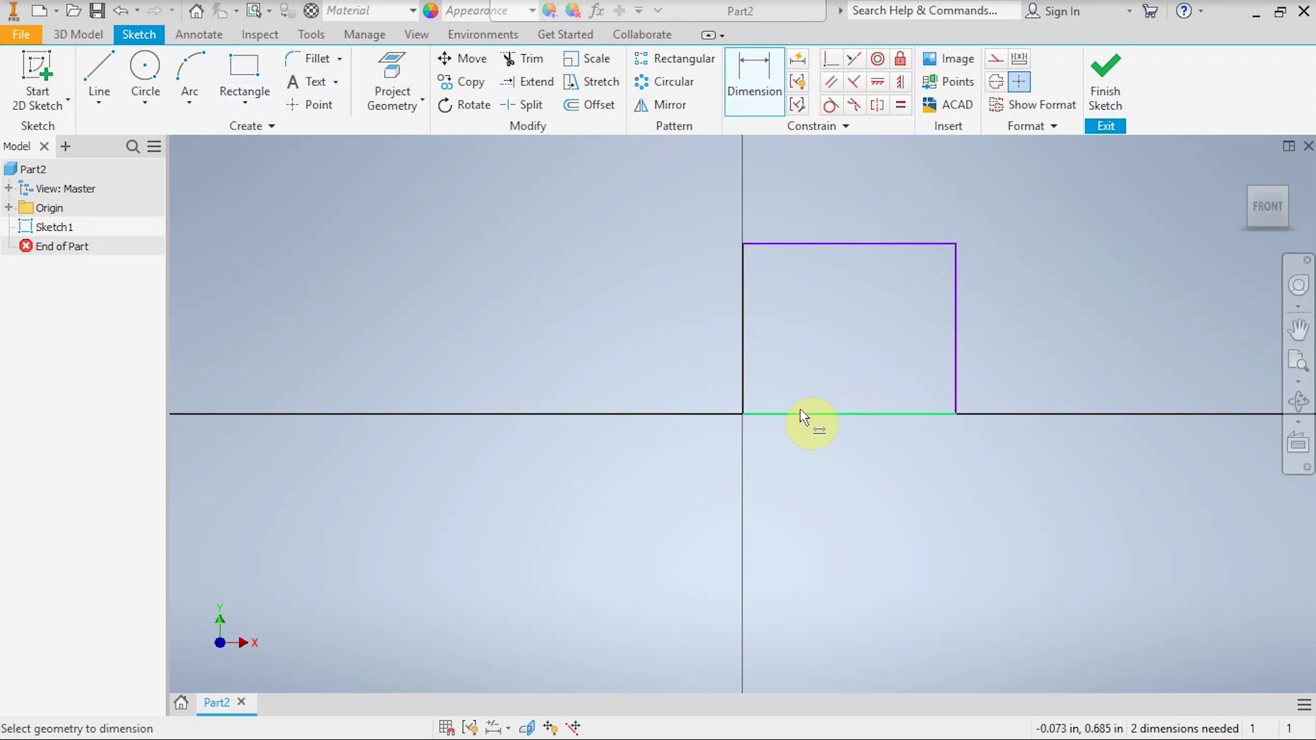
left_click(836, 412)
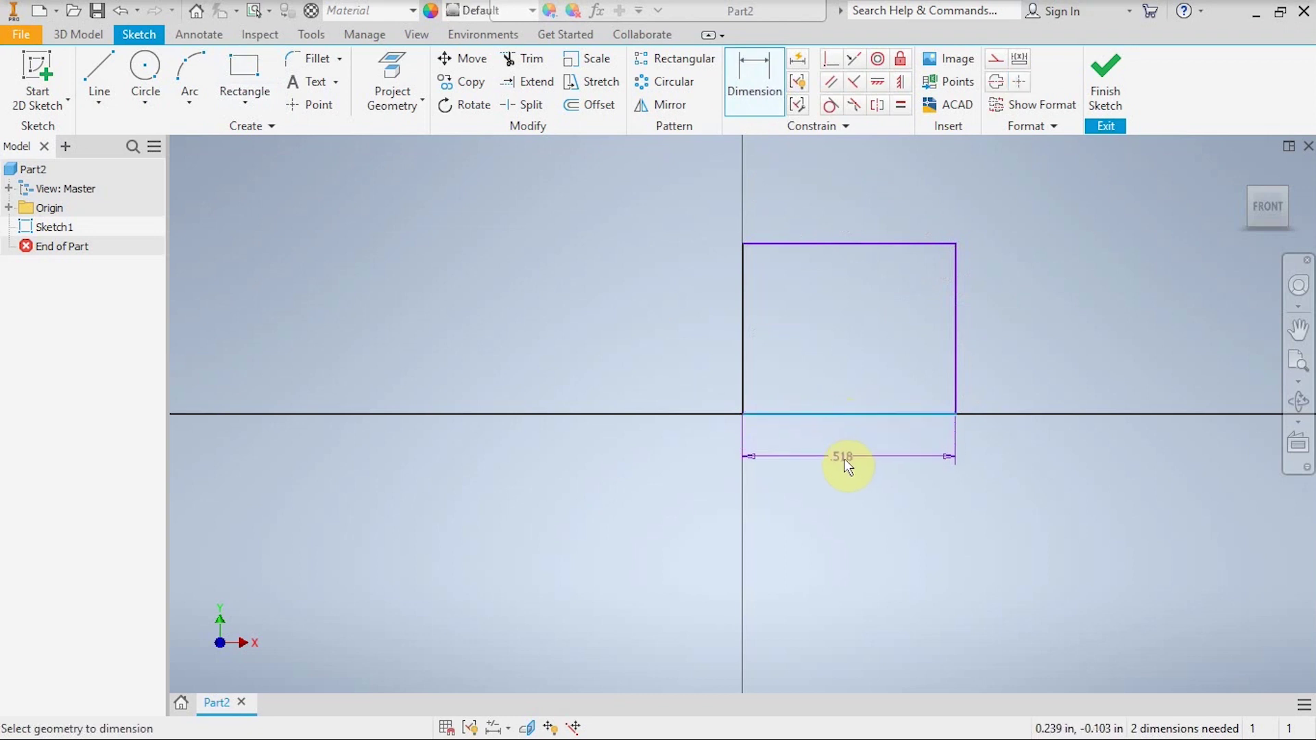
left_click(846, 459)
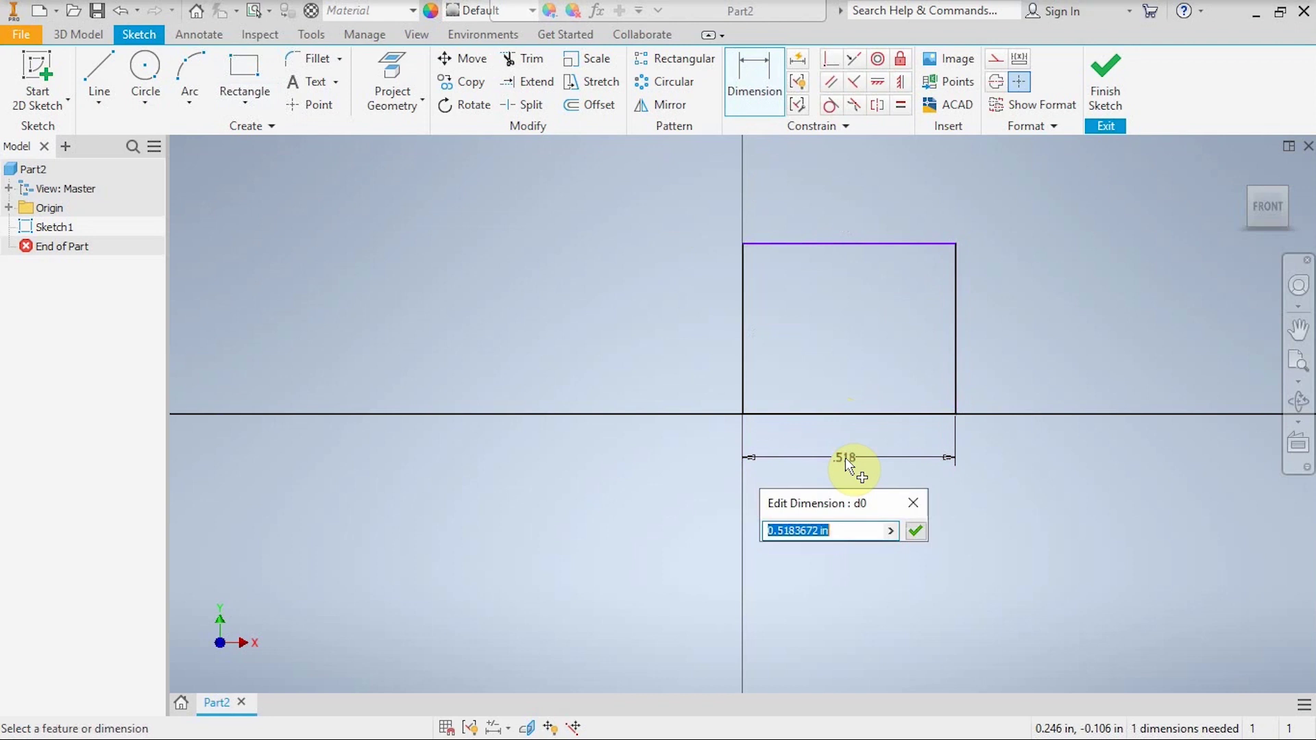
type("2")
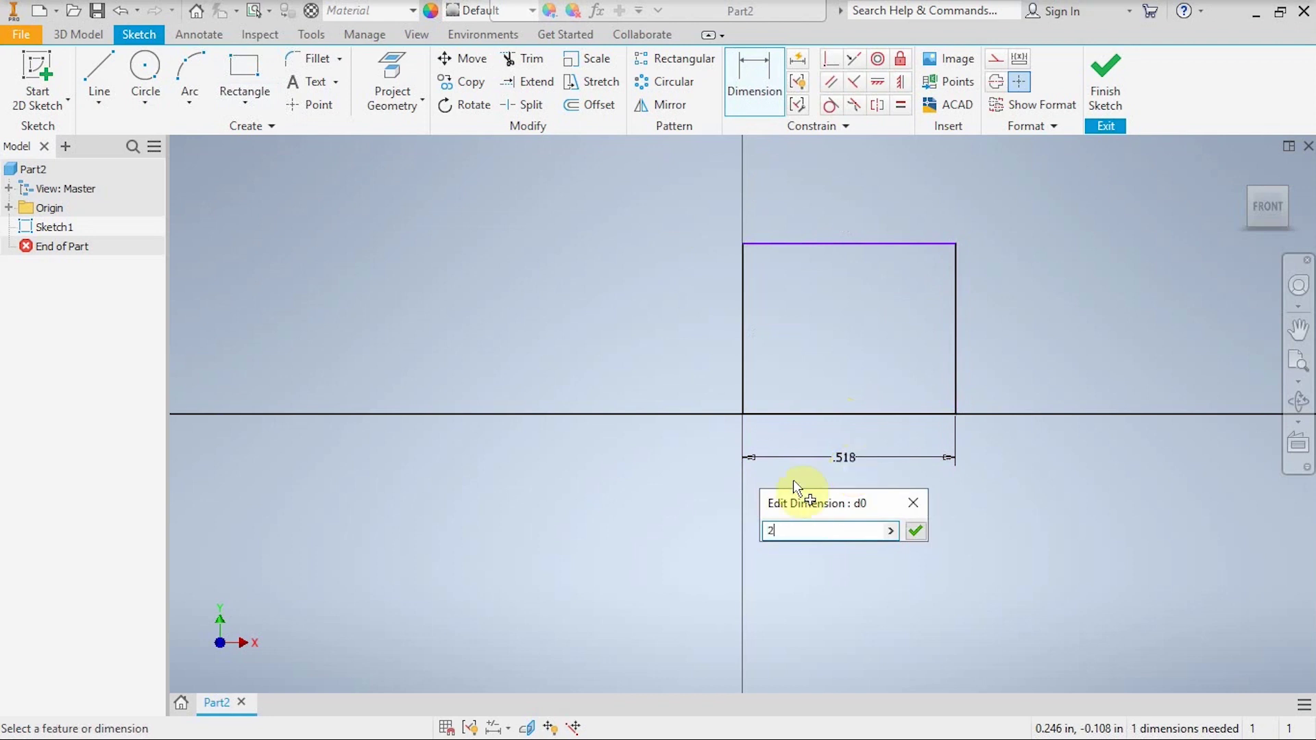
left_click(917, 530)
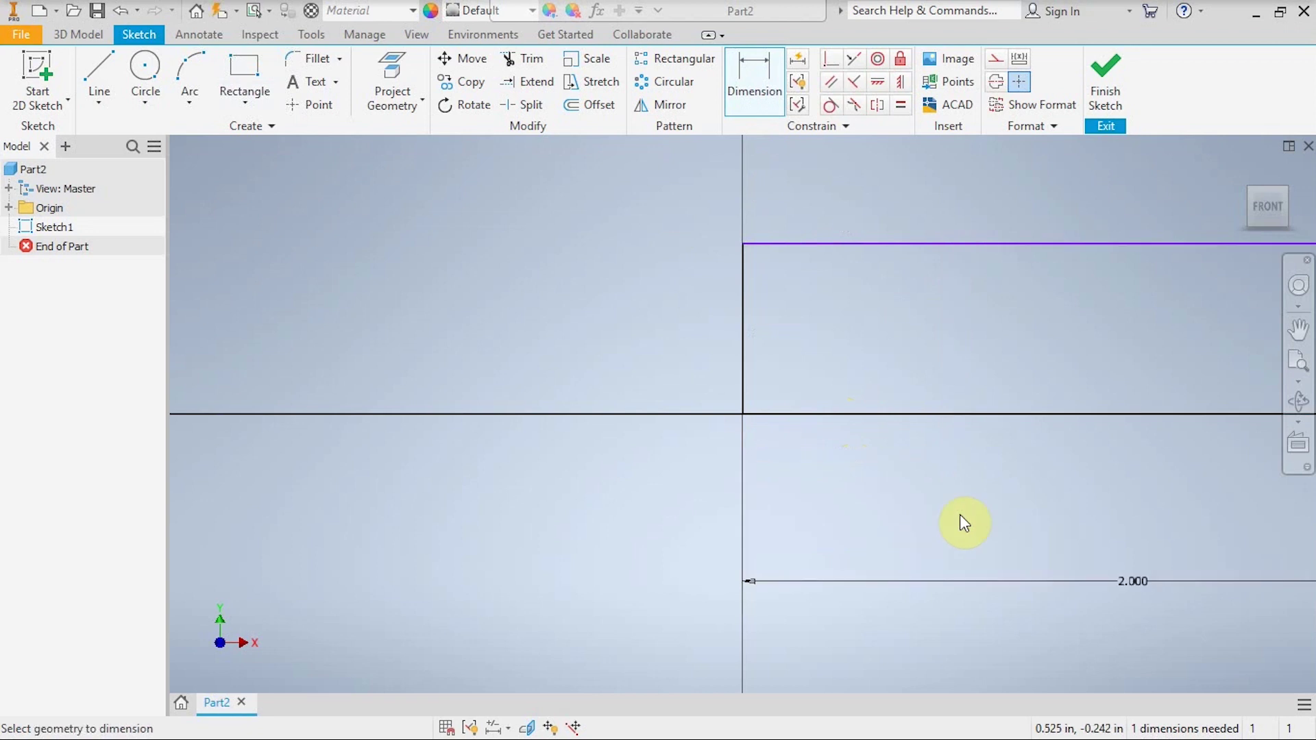
Dimension the rectangle's vertical edge at the origin and set its height to 2 in.
mouse_move(1267, 214)
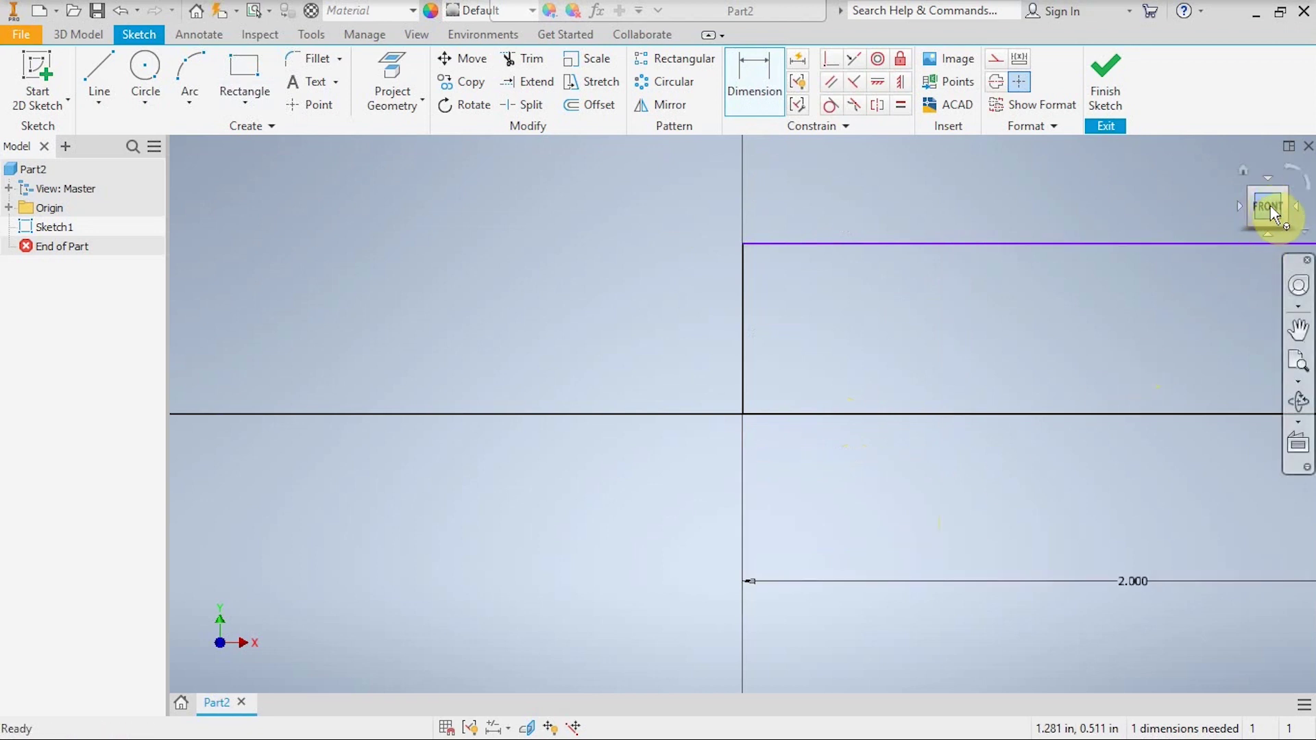
left_click(1272, 214)
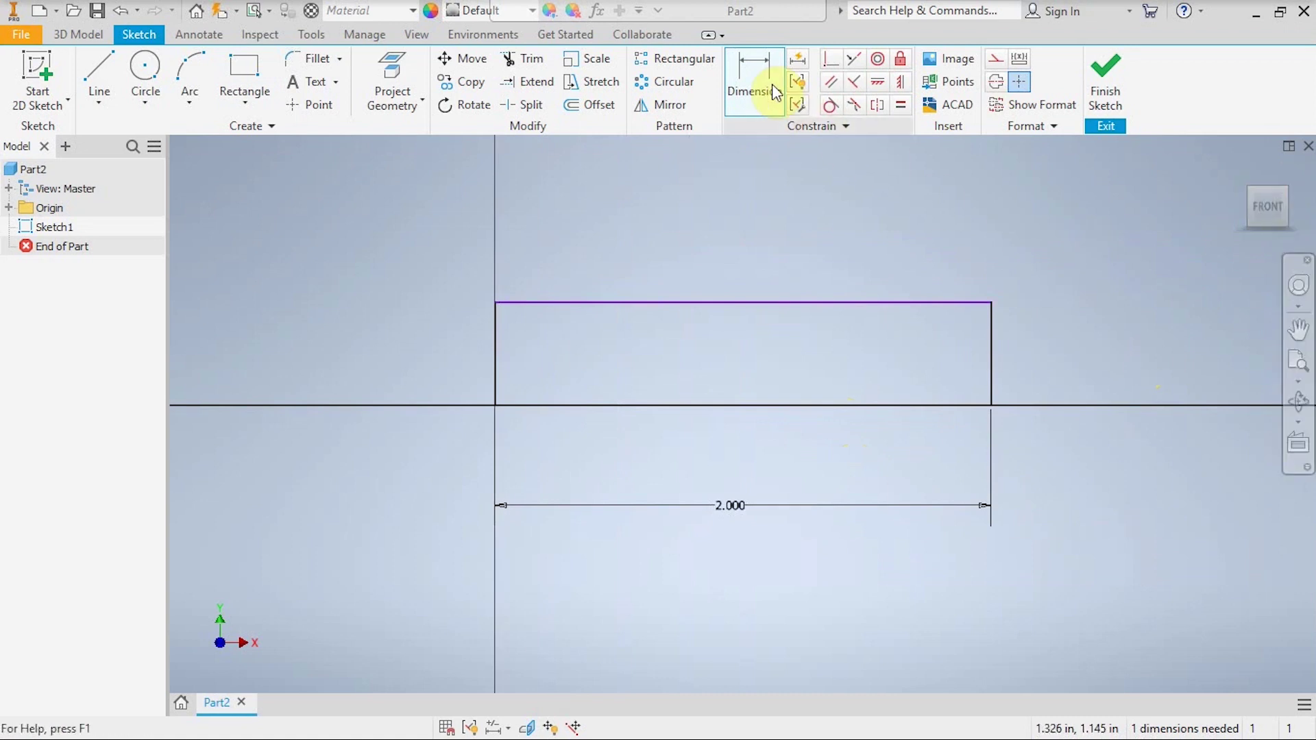
left_click(753, 80)
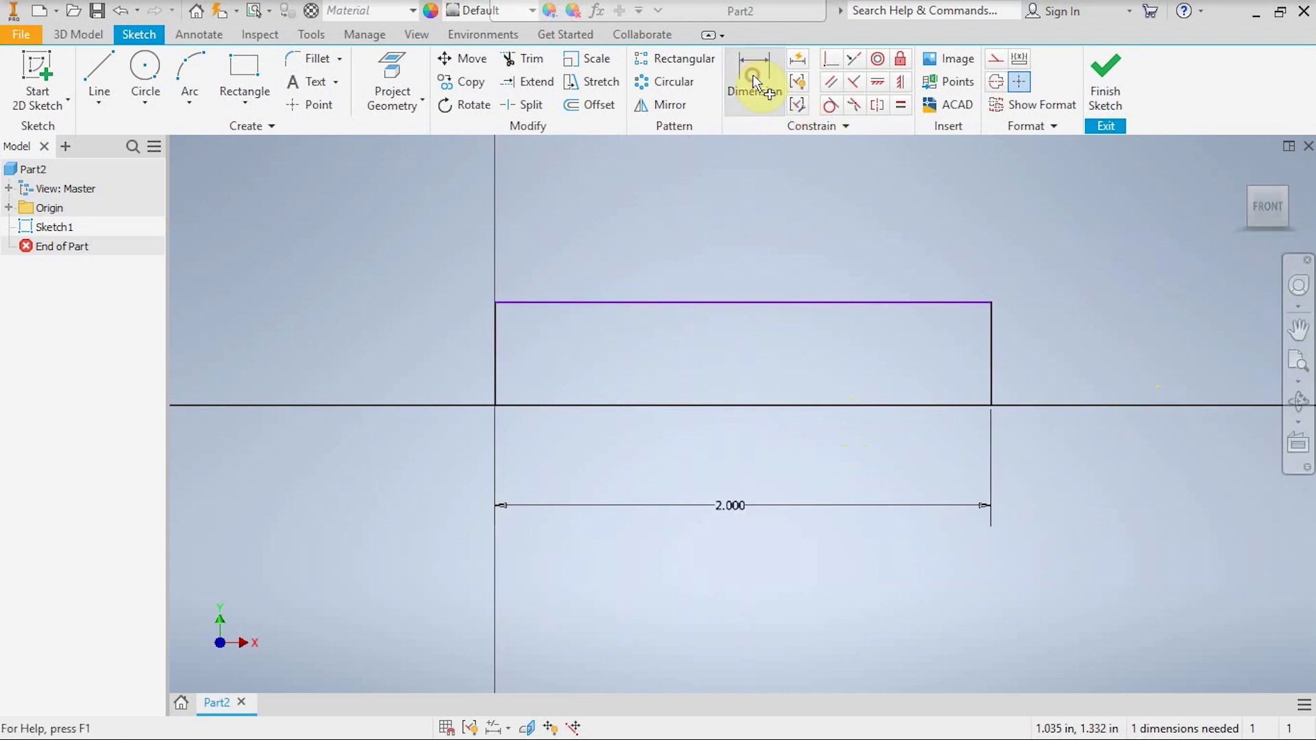
left_click(494, 337)
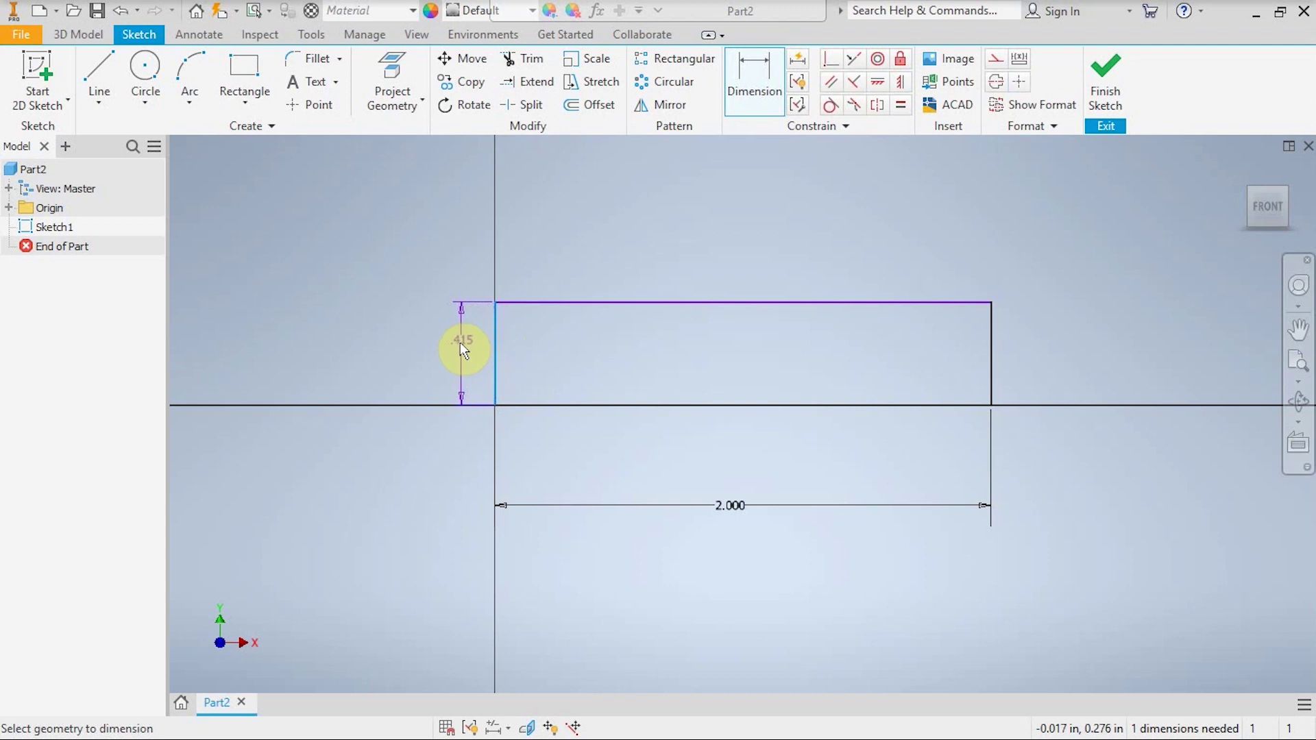
left_click(455, 345)
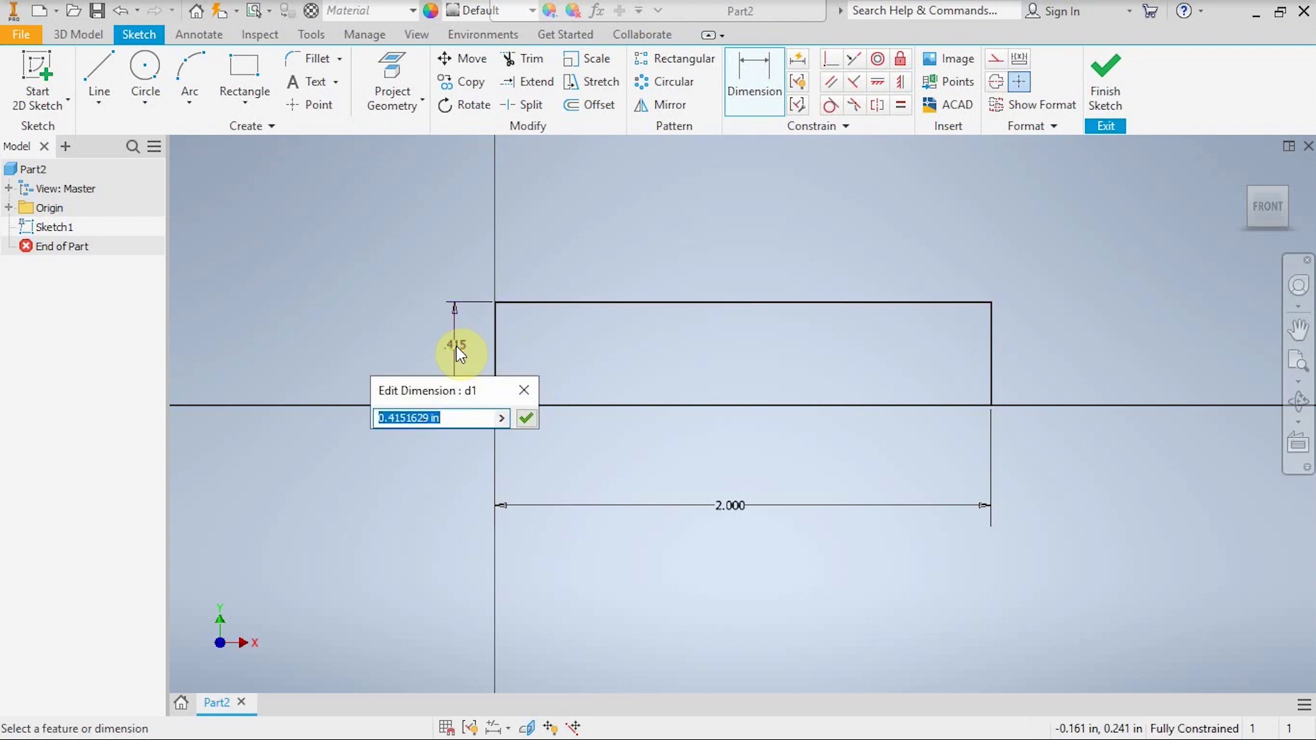
type("2")
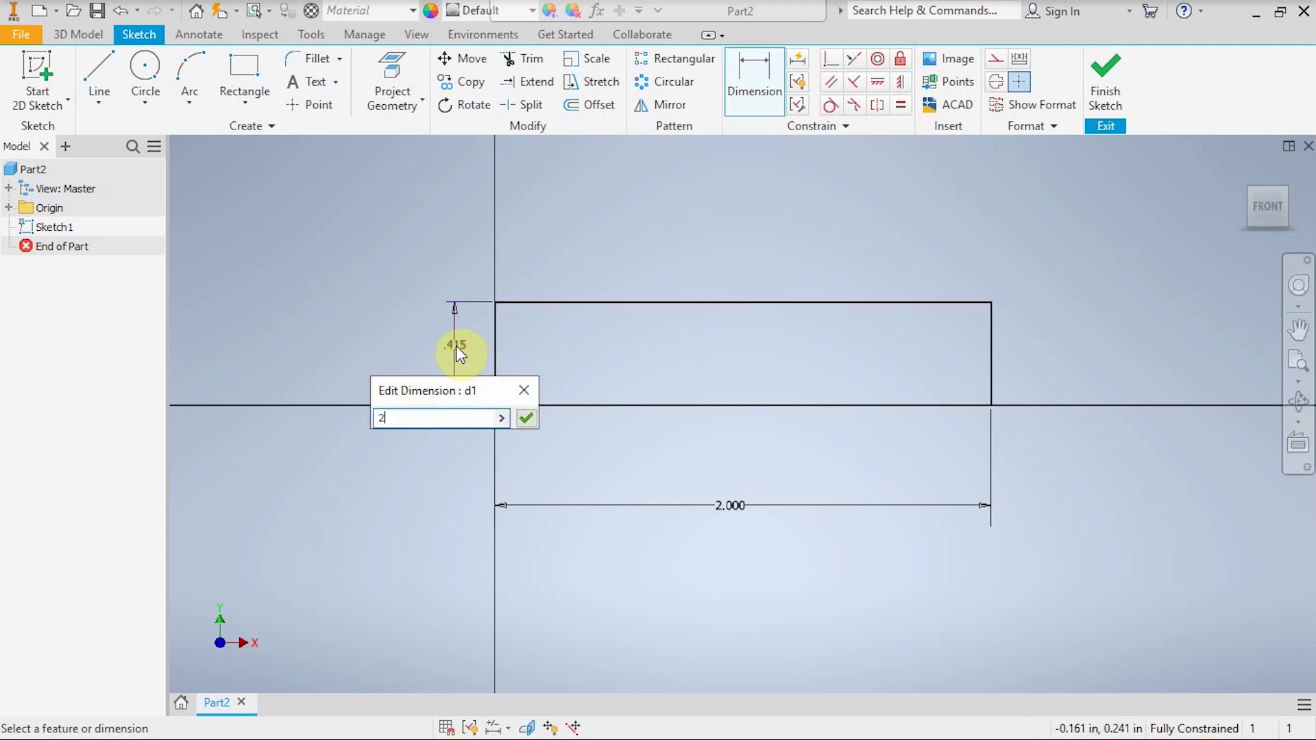
left_click(525, 418)
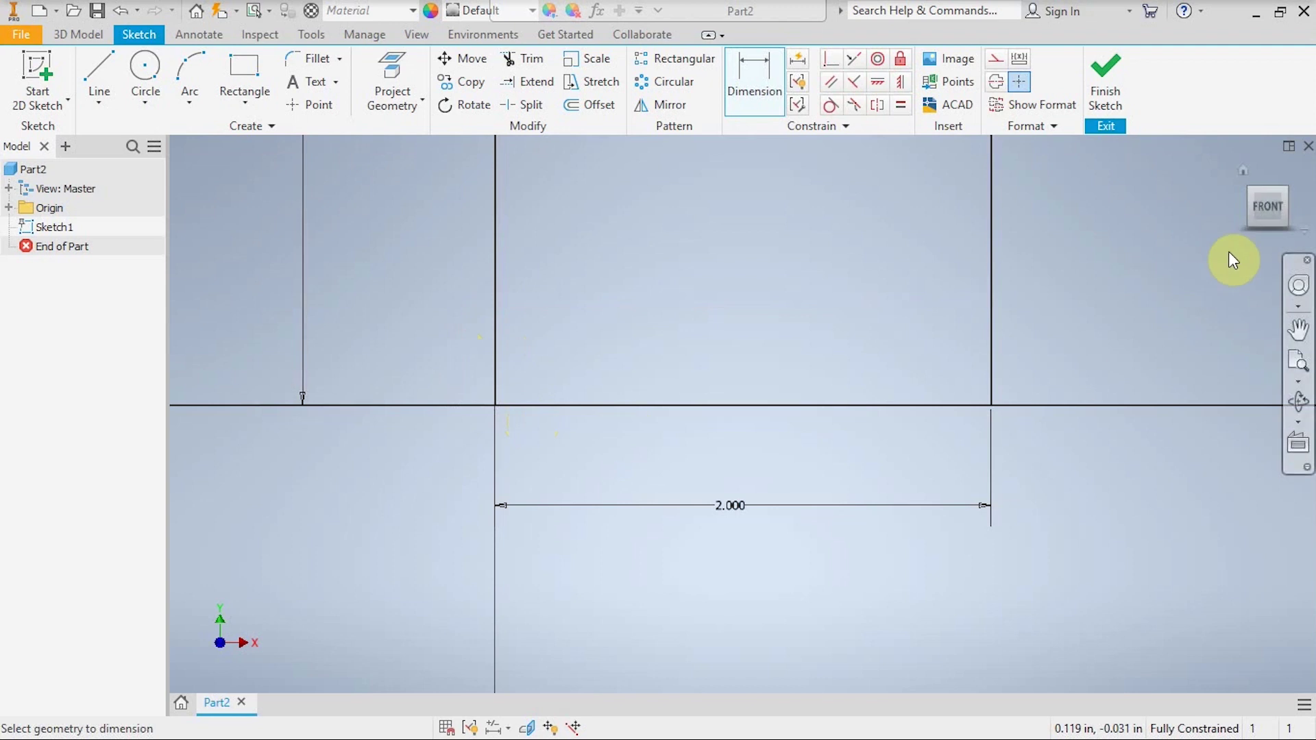
Extrude the square profile by a distance of 2 in to form a solid cube.
left_click(1266, 219)
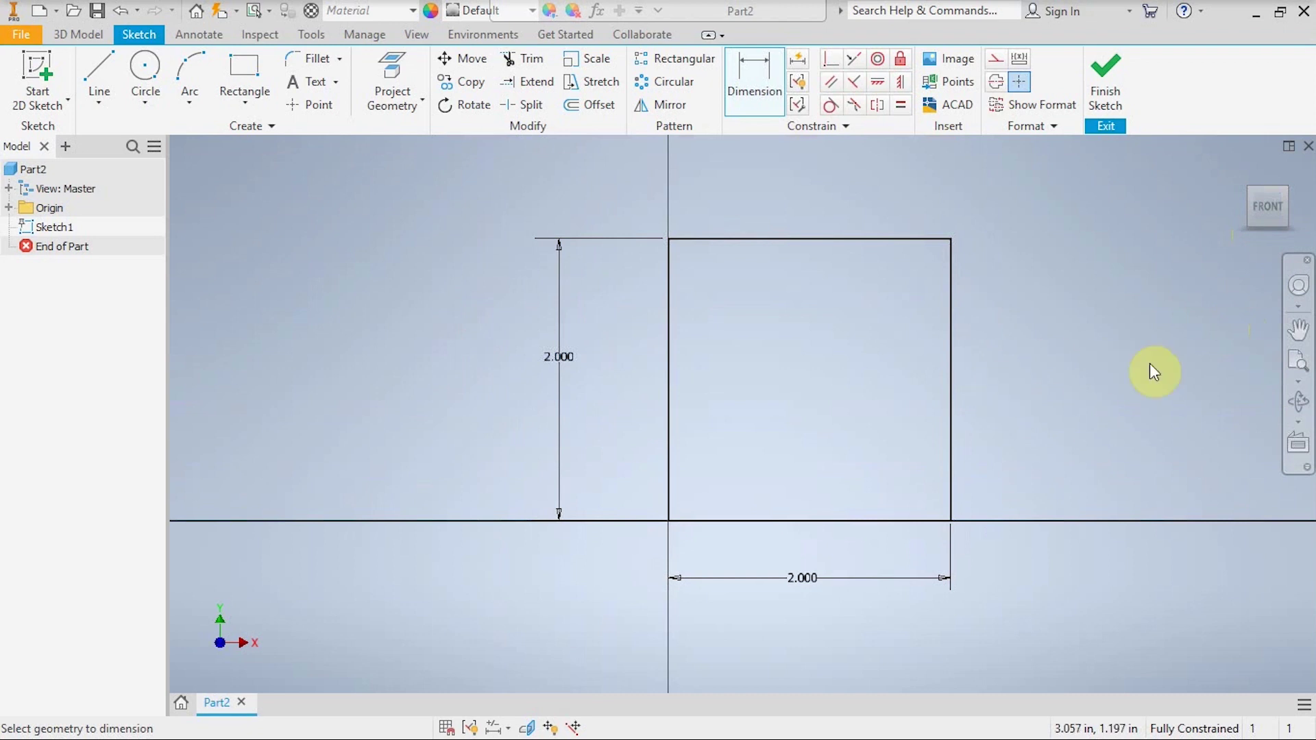
key("e")
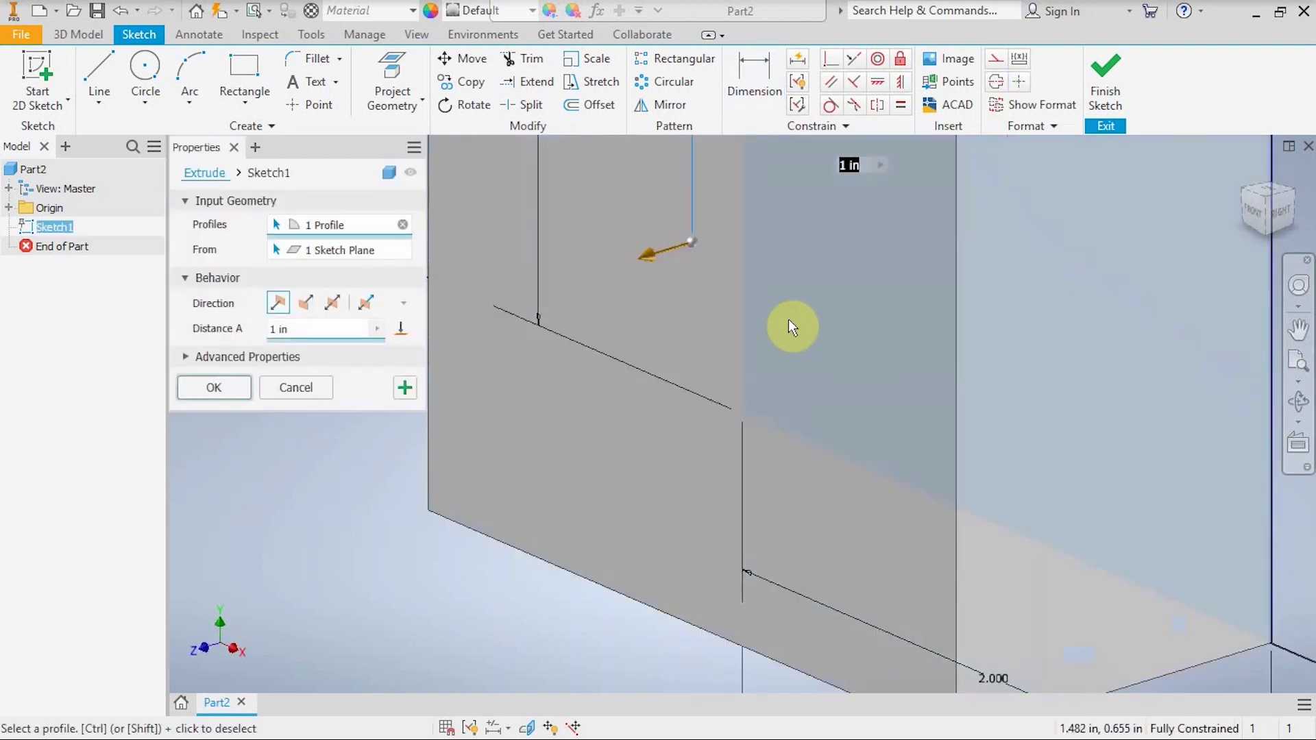
left_click(1268, 207)
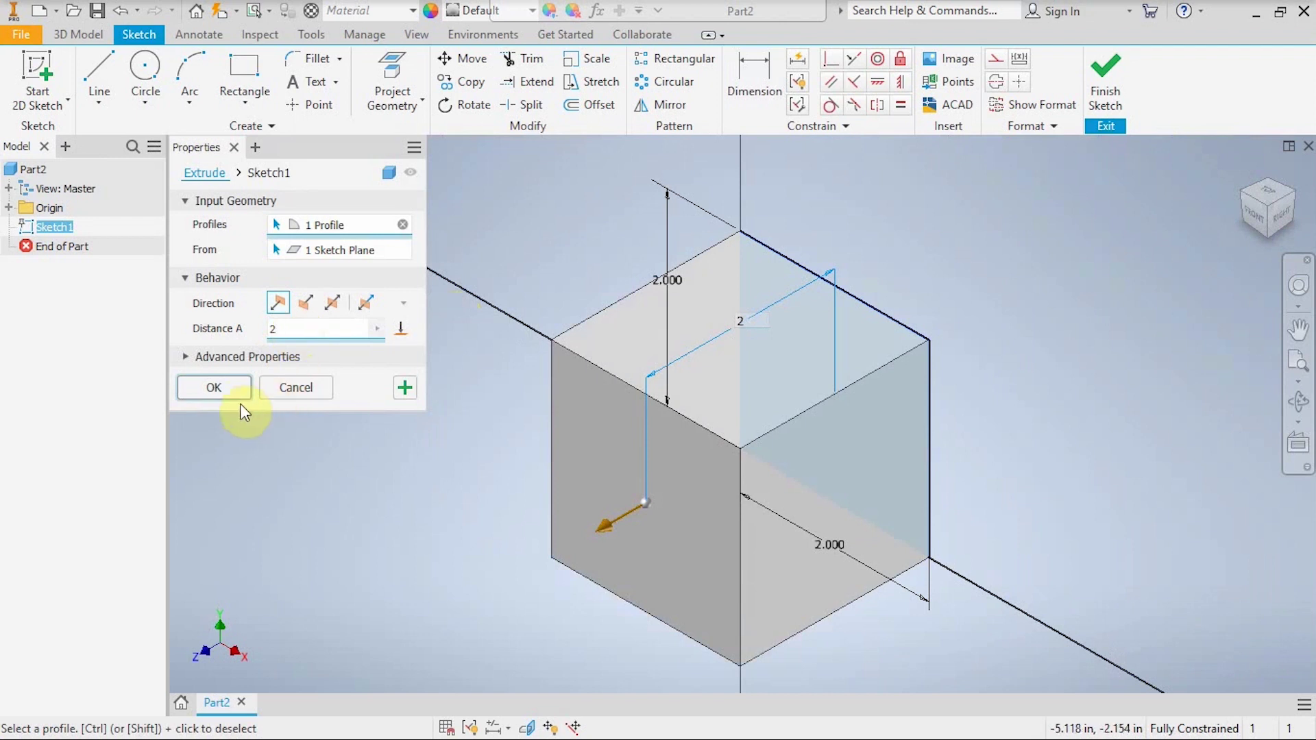
left_click(220, 387)
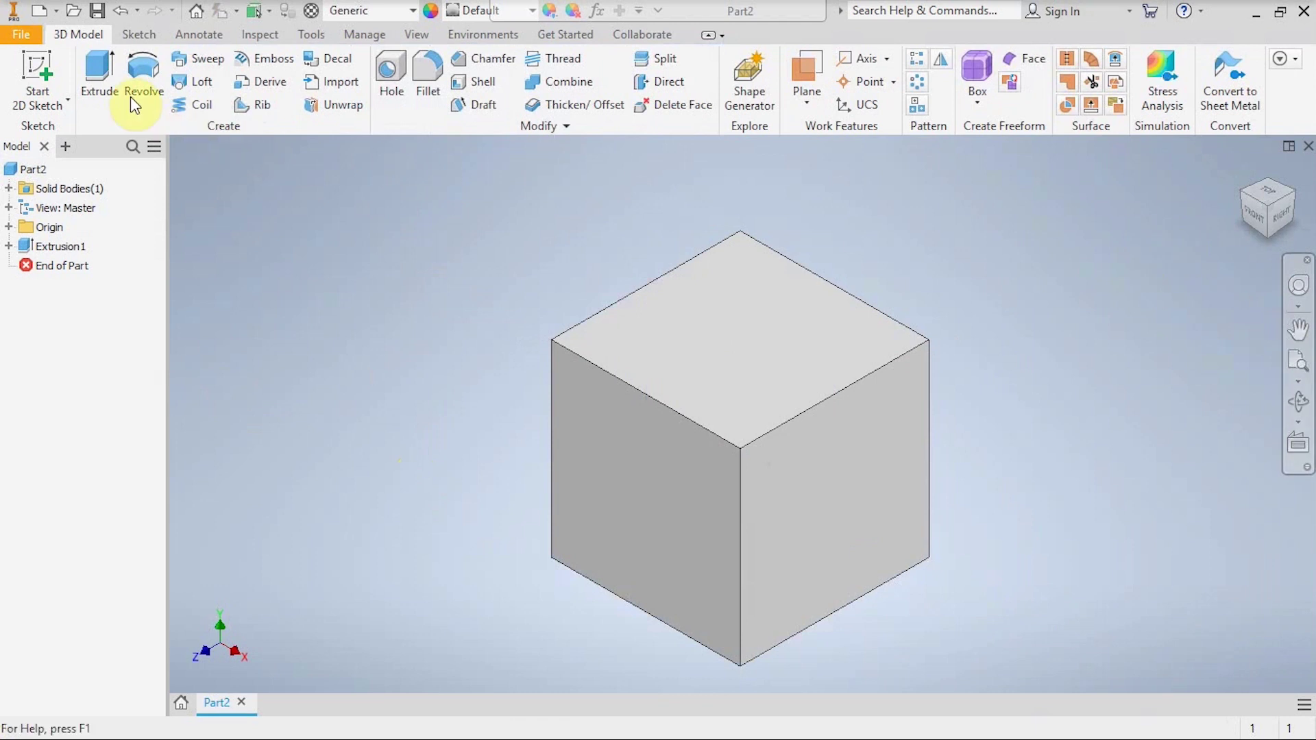
Start saving the part, choose My Drive on Google Drive as the location, and select the 01 Design and Modeling folder.
left_click(99, 11)
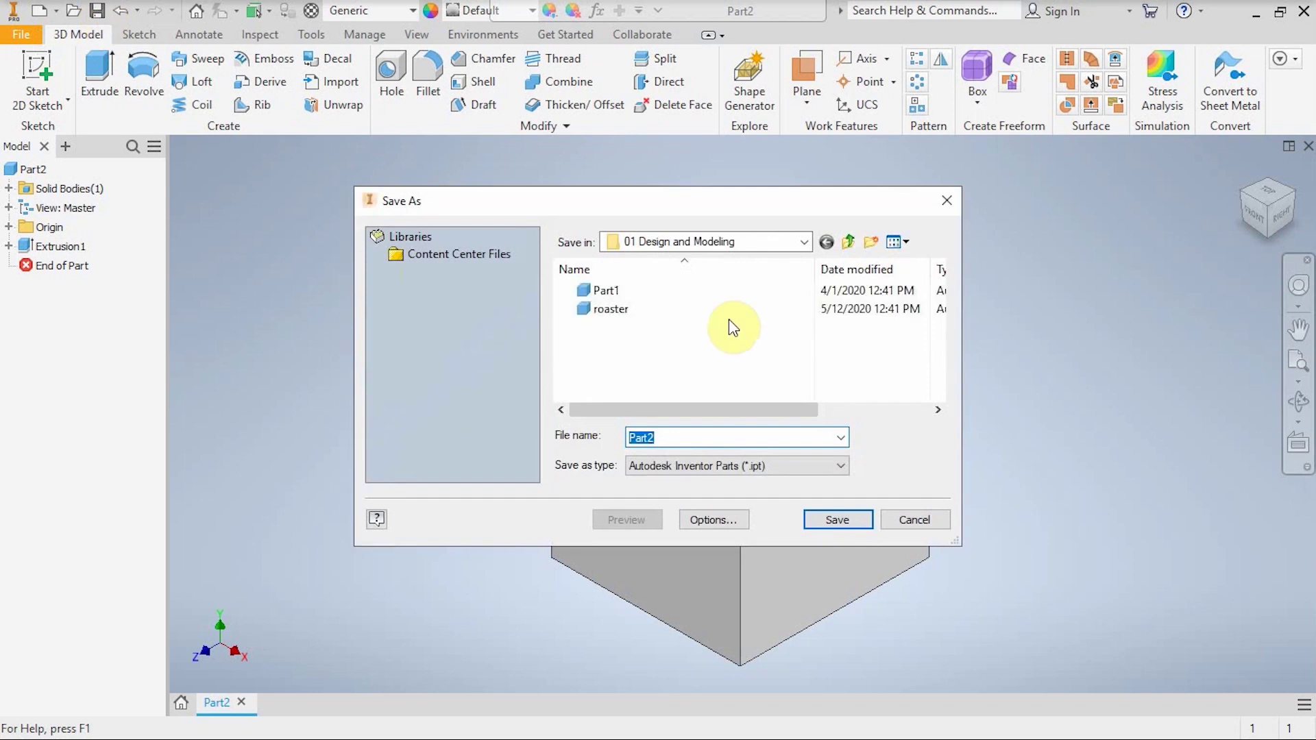
left_click(803, 243)
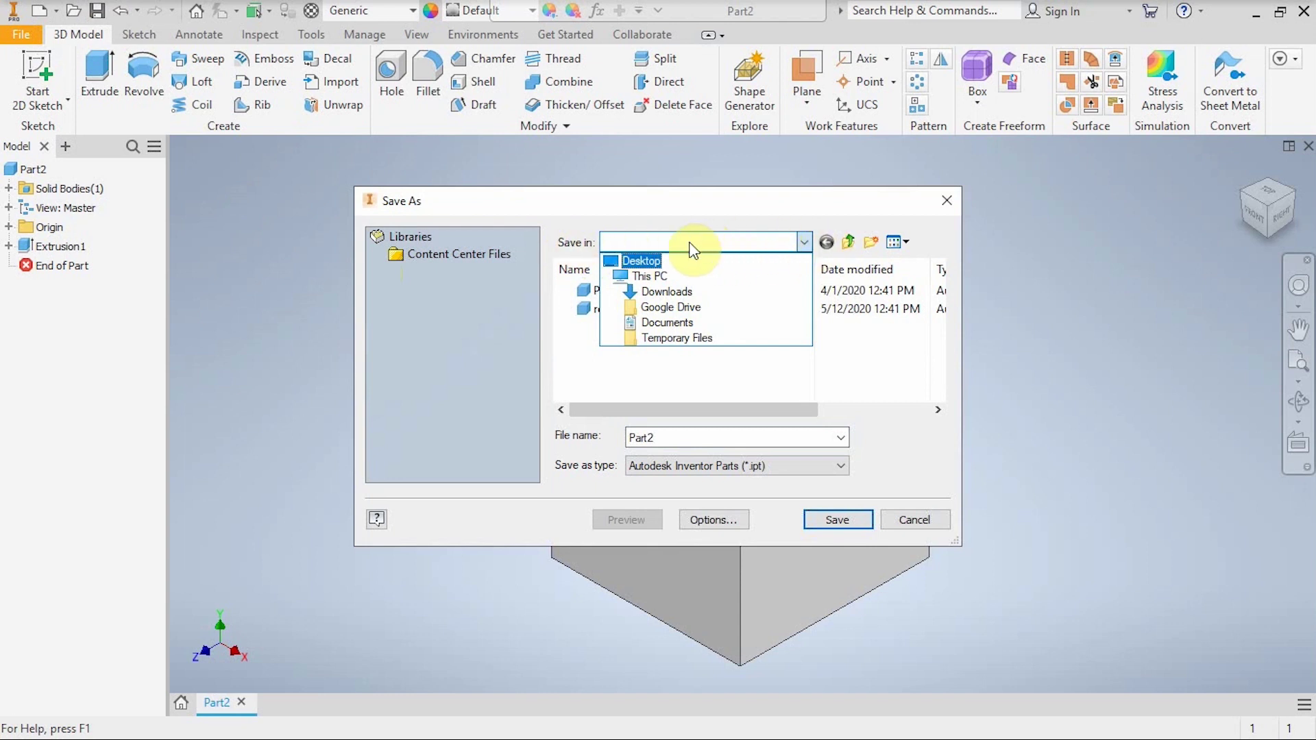
left_click(679, 308)
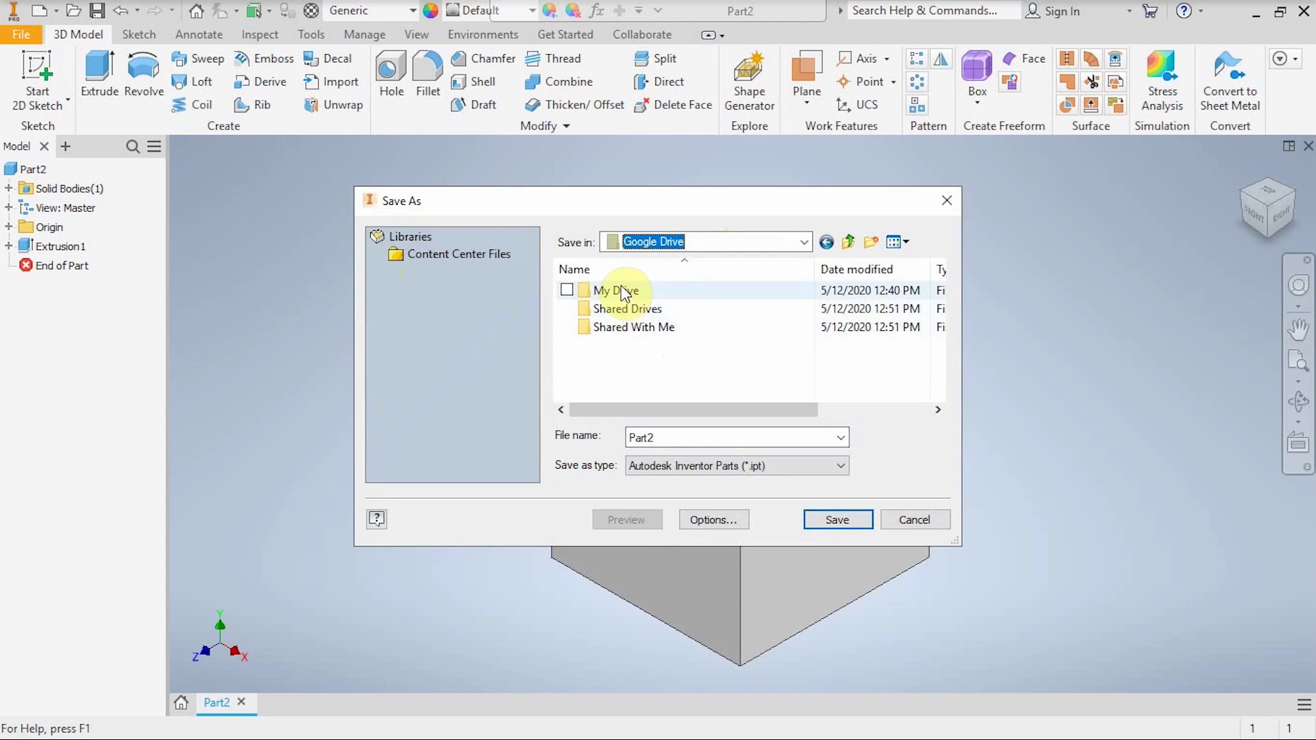
left_click(619, 290)
double_click(619, 290)
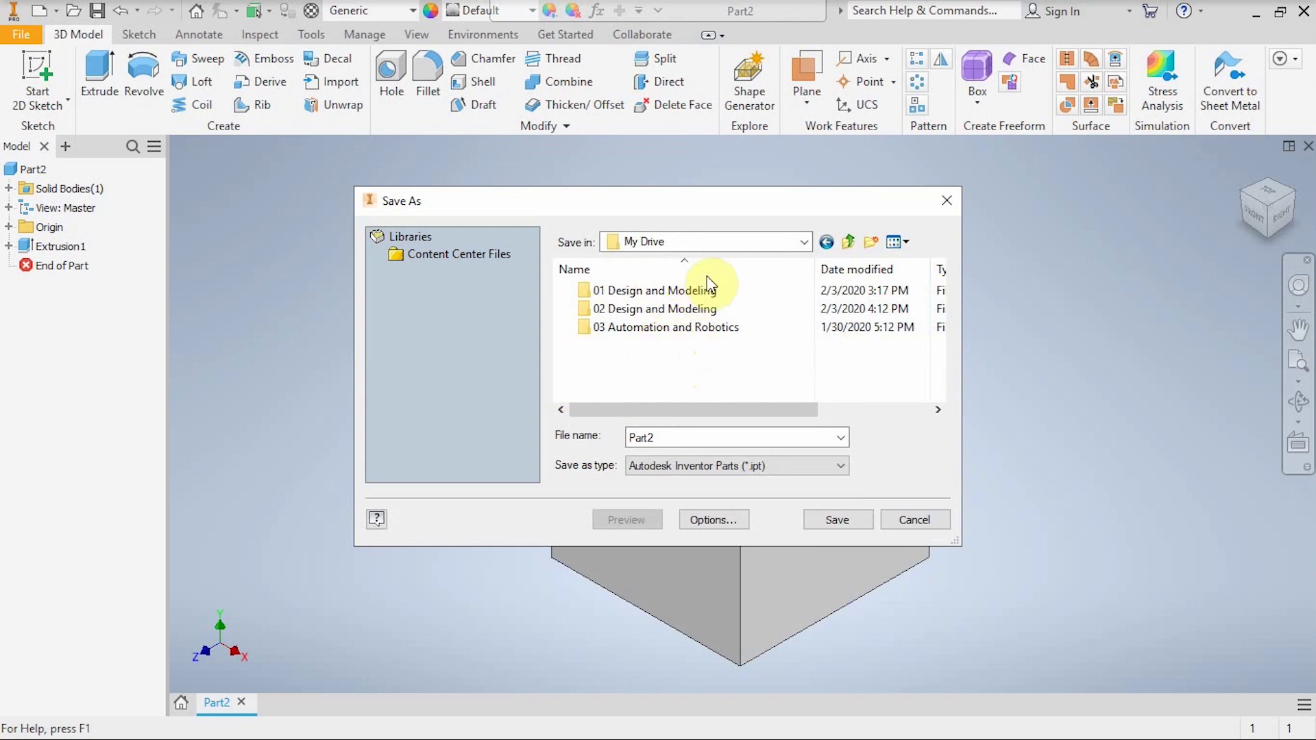
left_click(658, 292)
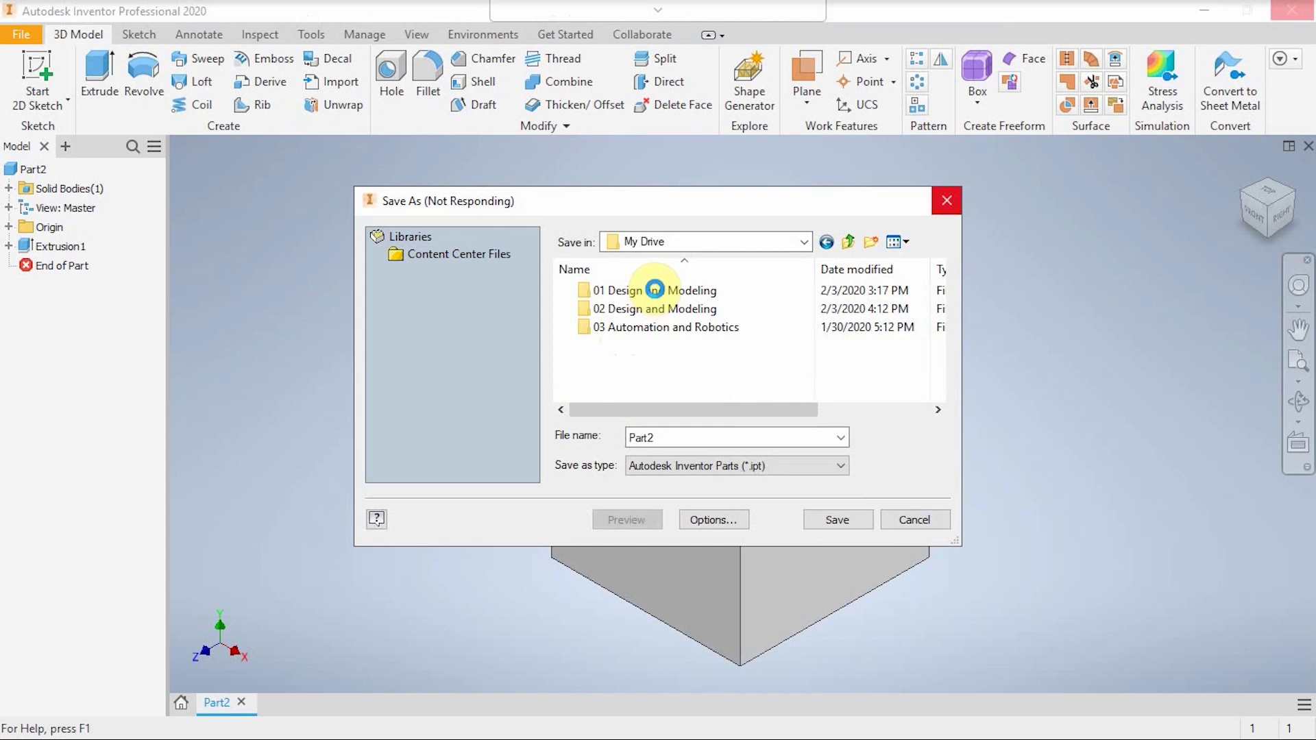
left_click(636, 292)
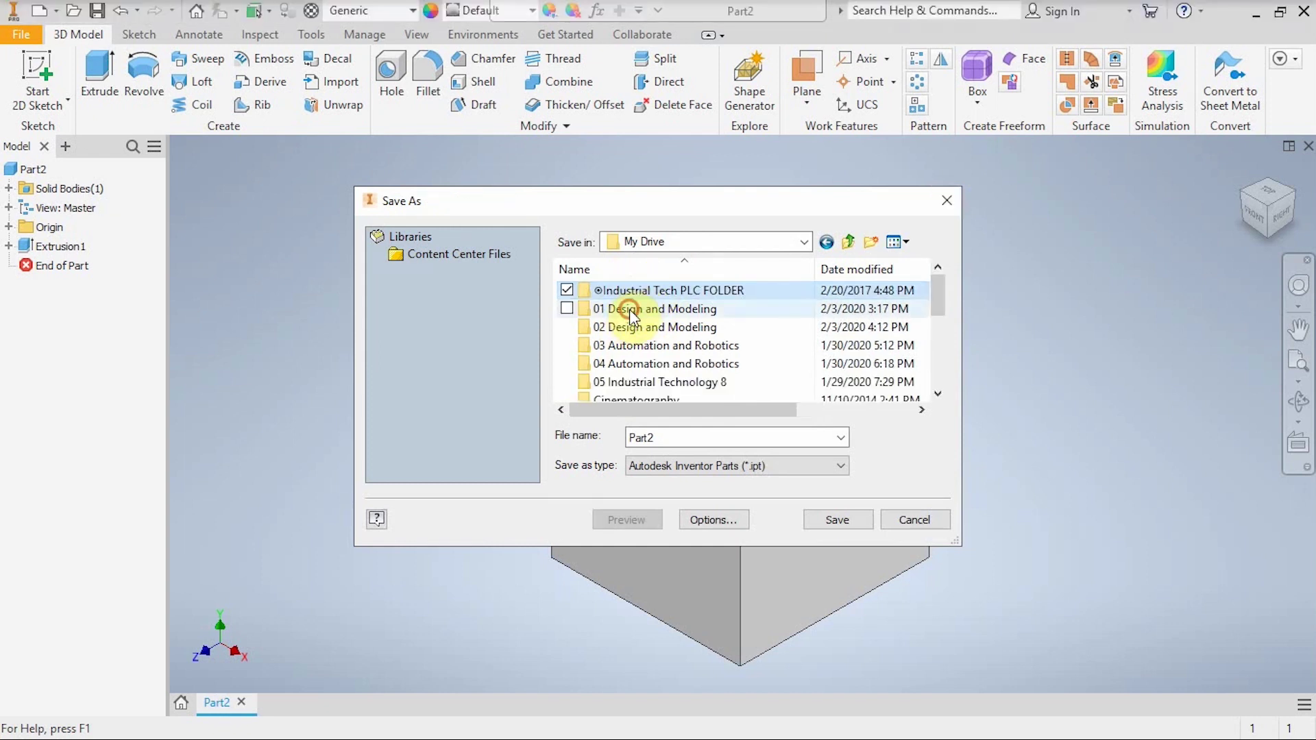
left_click(628, 310)
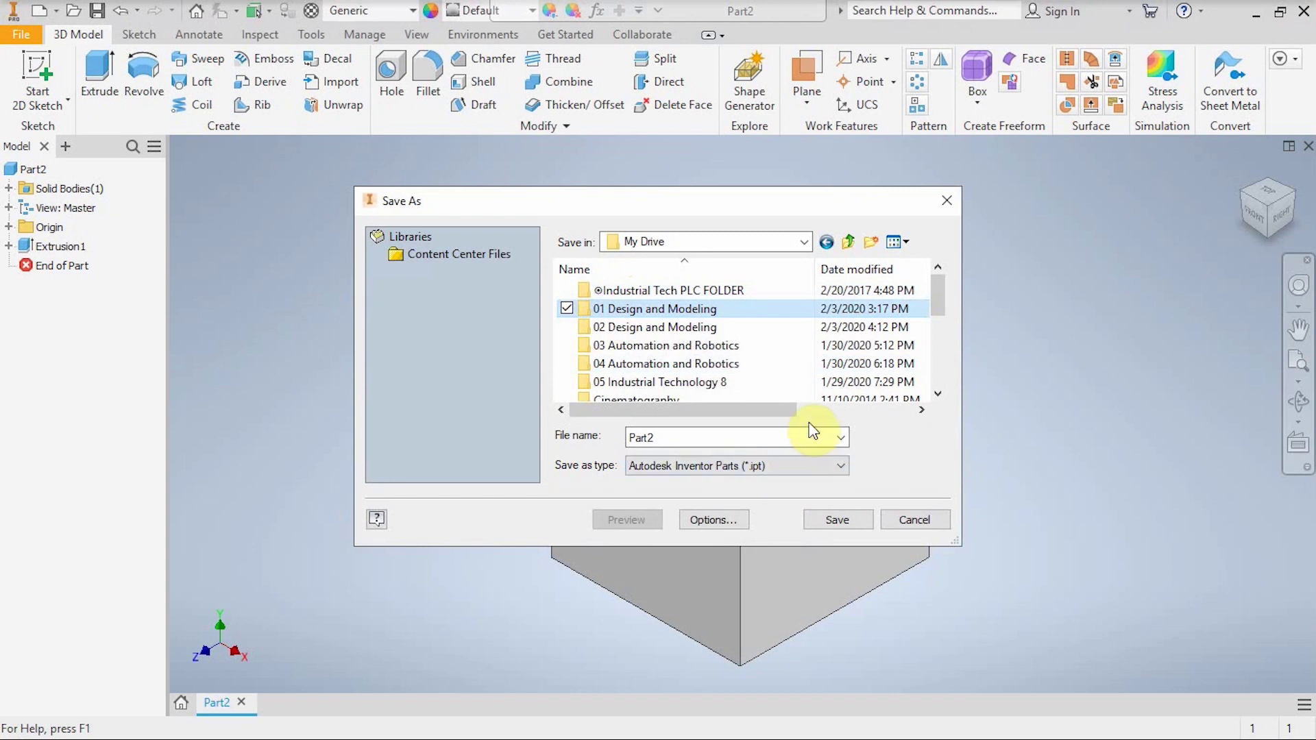
Name the part file "my 2 inch cube" and save it as an Inventor part.
double_click(647, 437)
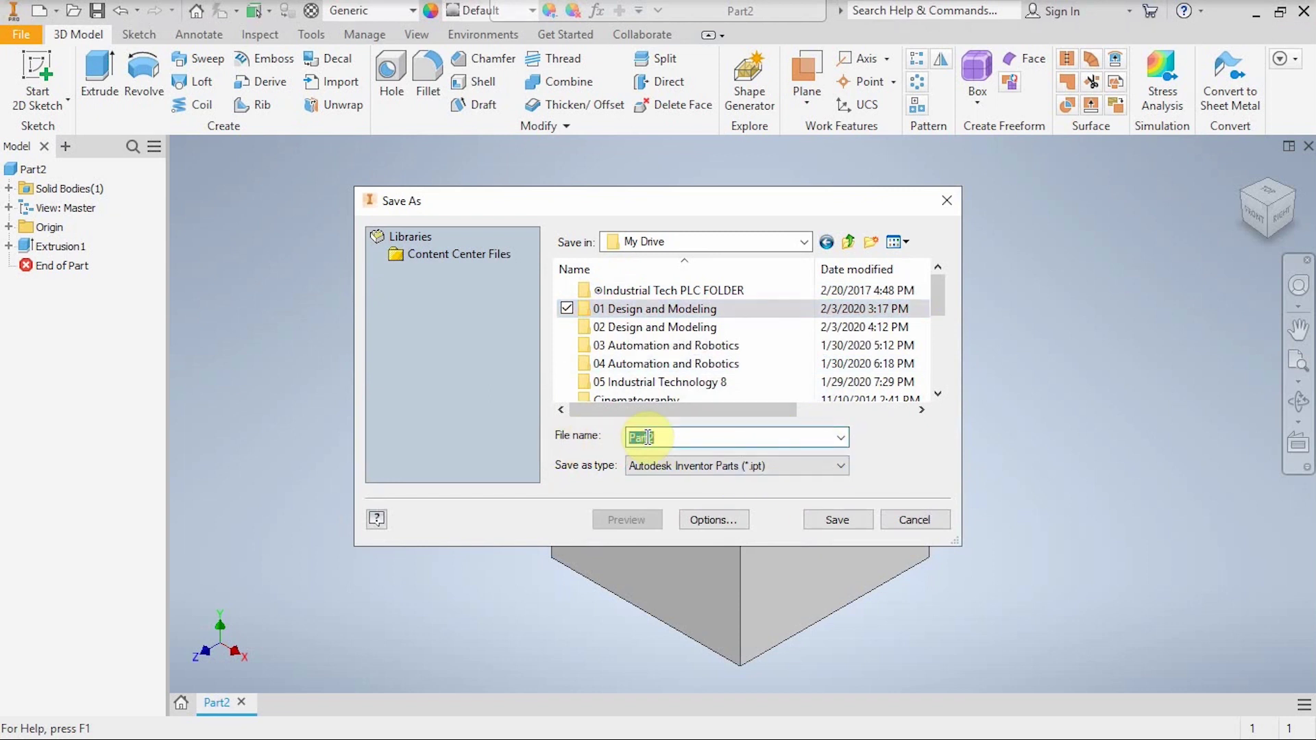
type("my 1 inch cube")
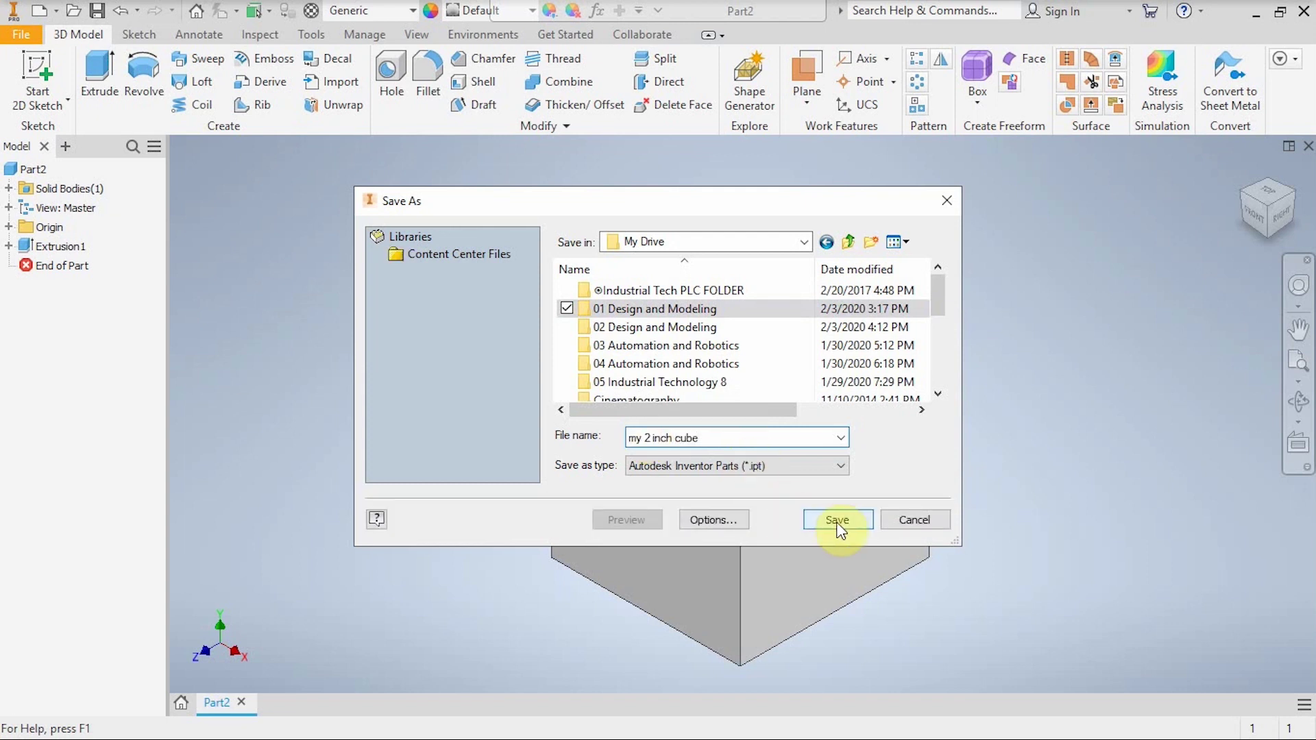
left_click(838, 522)
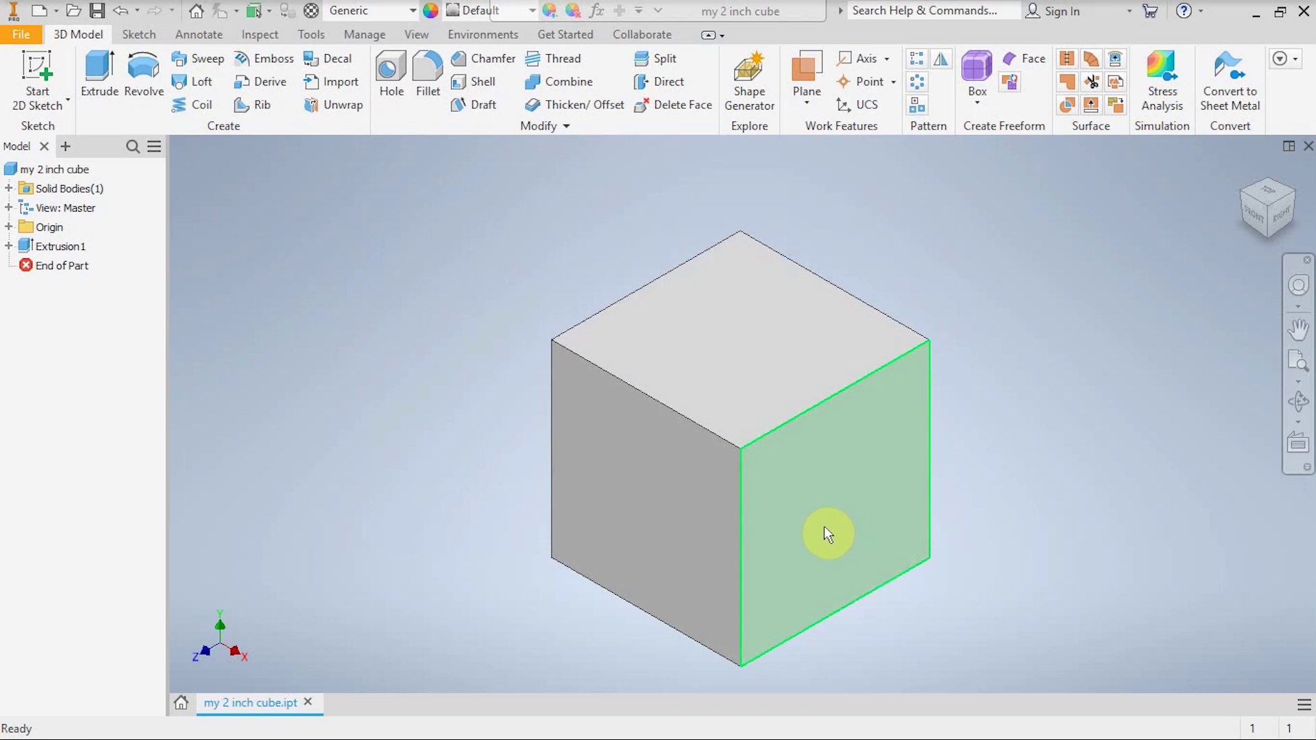
mouse_move(824, 527)
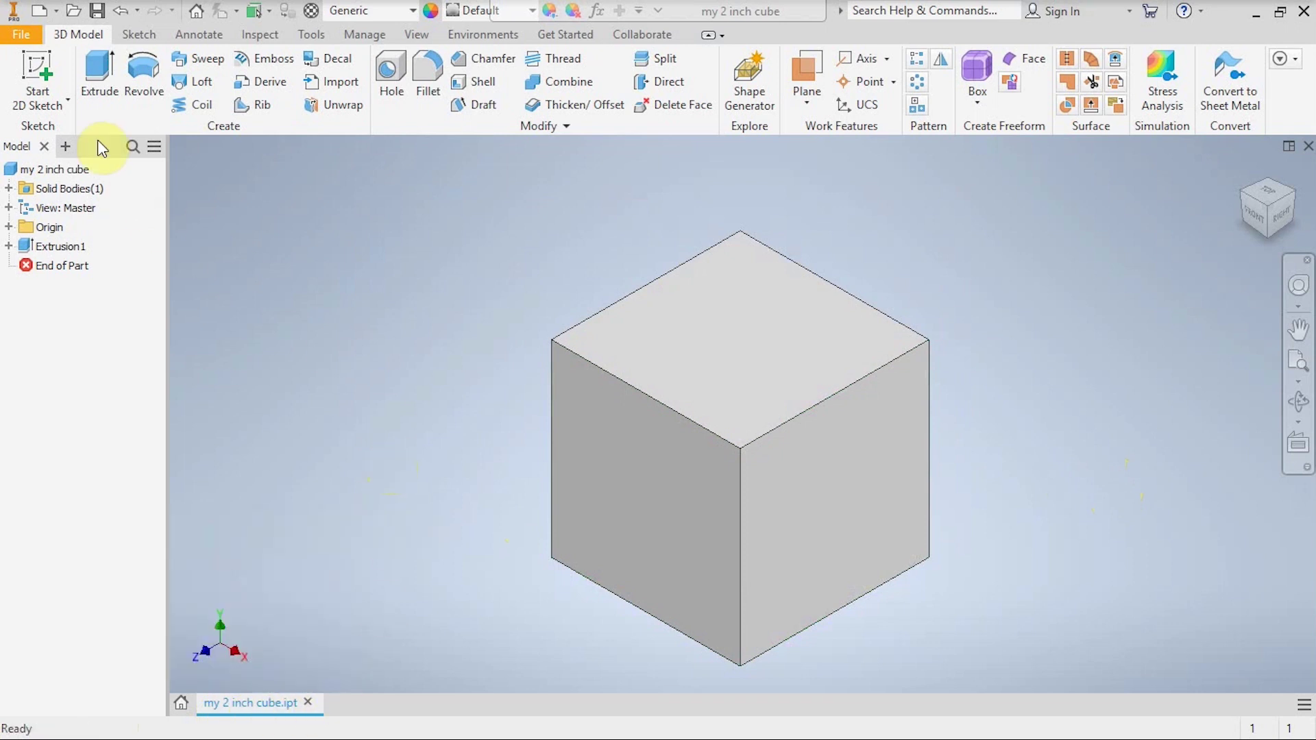
Create a new drawing from the English ANSI (in).idw template.
left_click(41, 12)
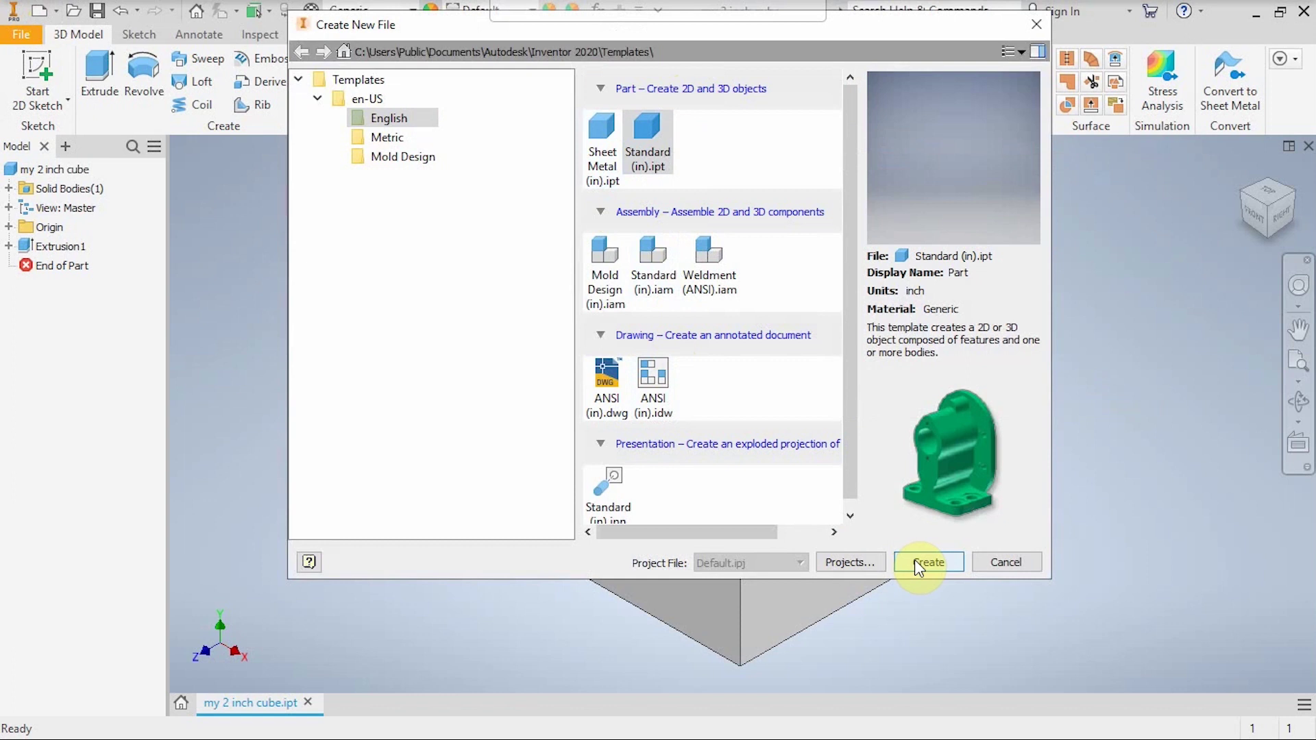
left_click(655, 380)
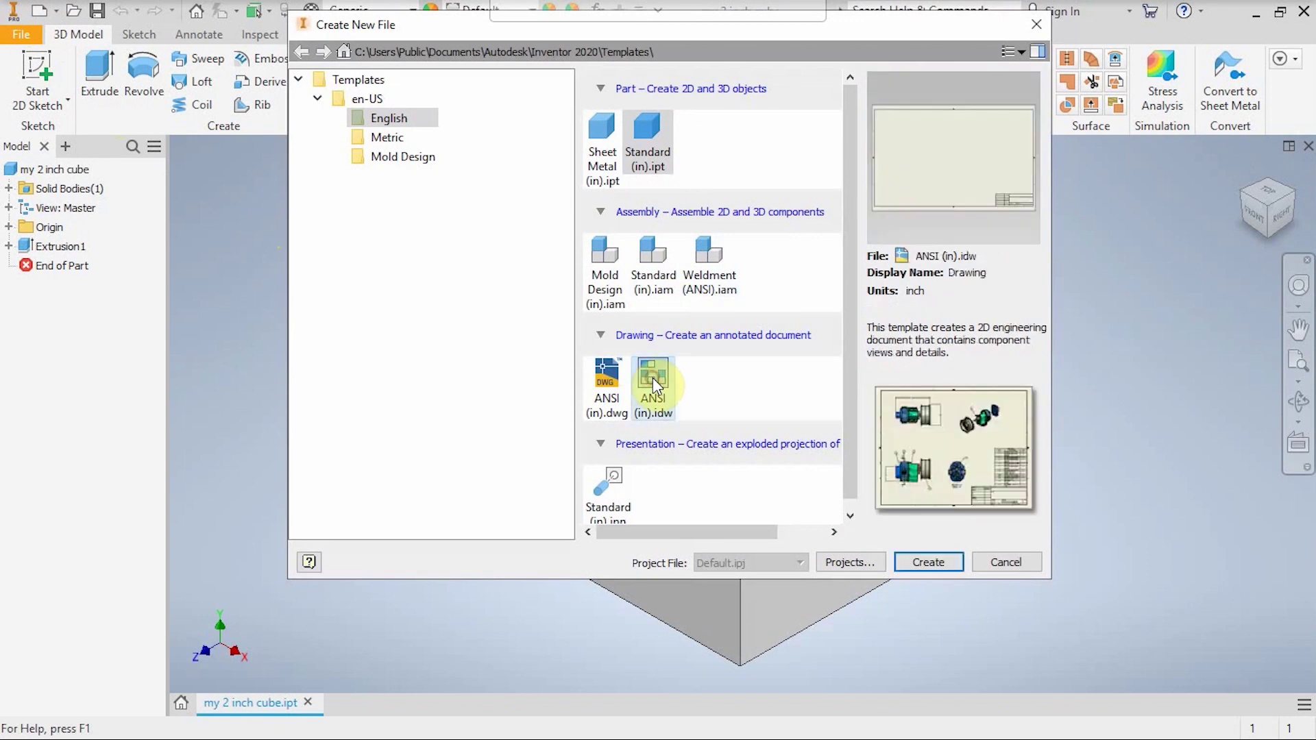
left_click(925, 566)
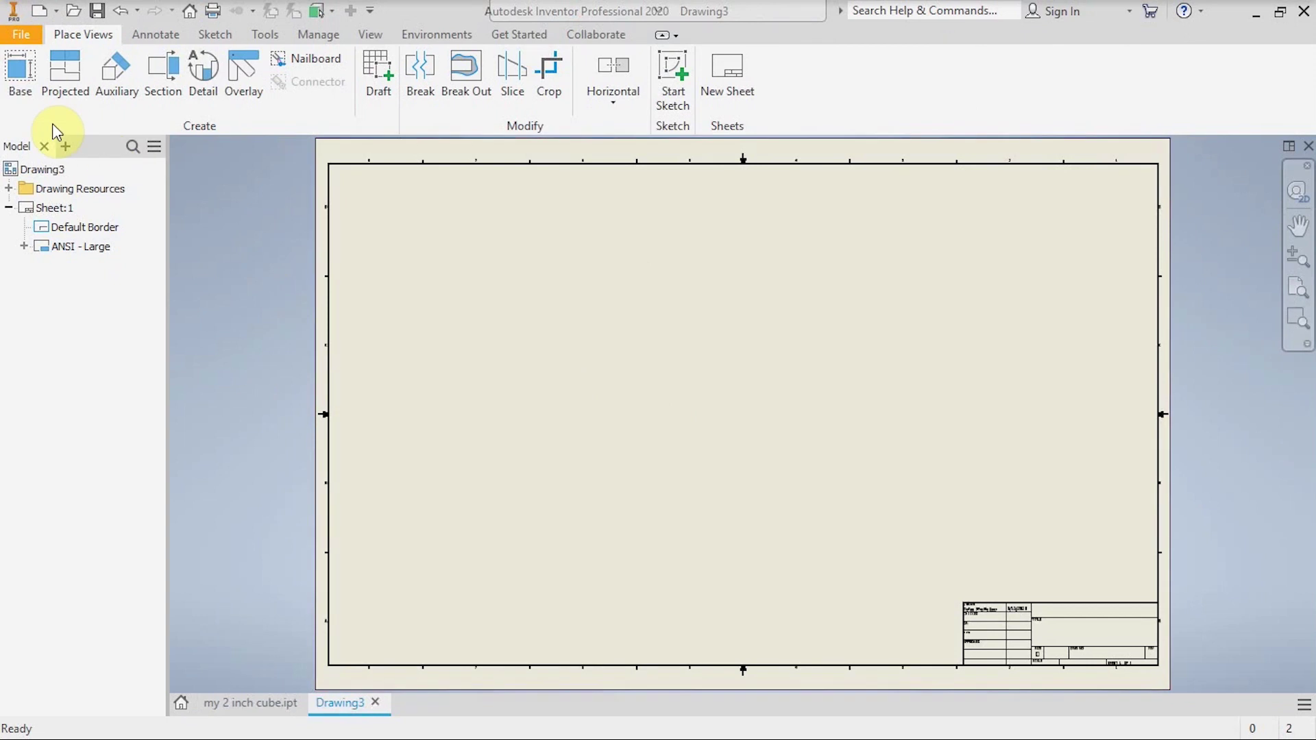
Start a base view and browse to My Drive on Google Drive for its model file.
left_click(20, 75)
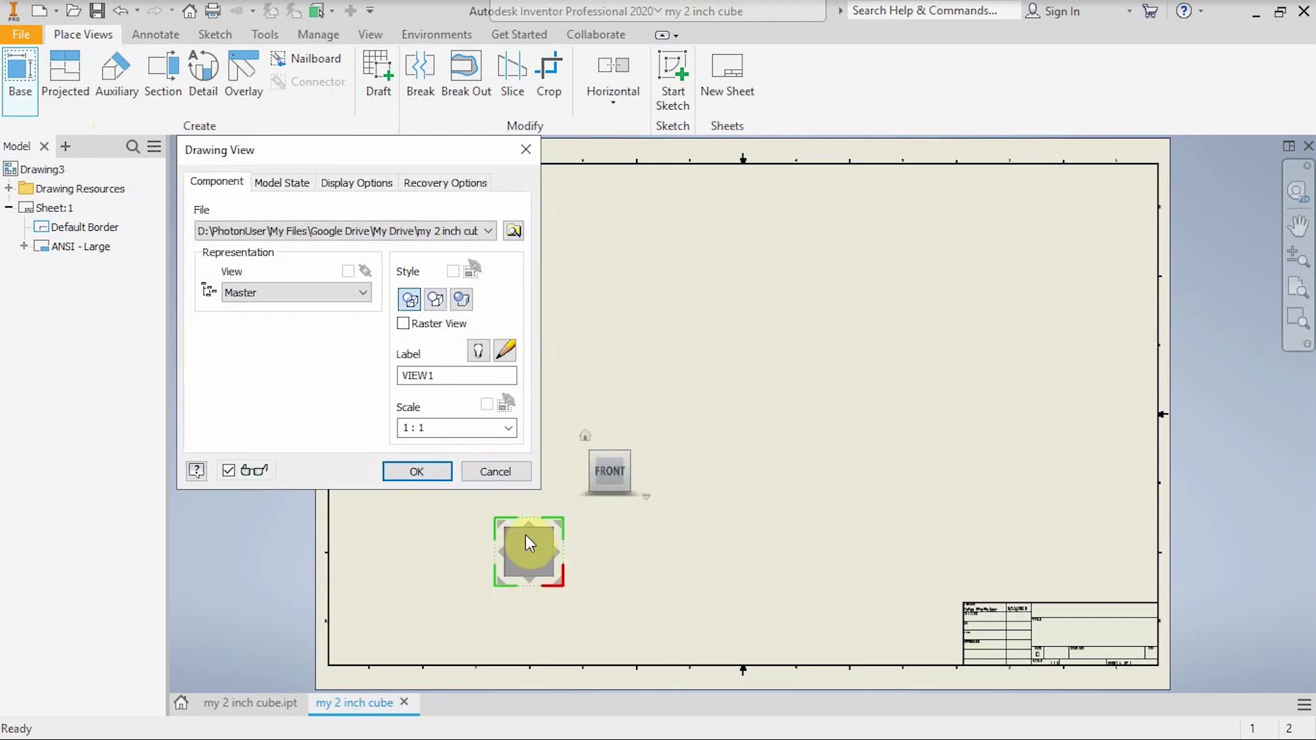
left_click(303, 231)
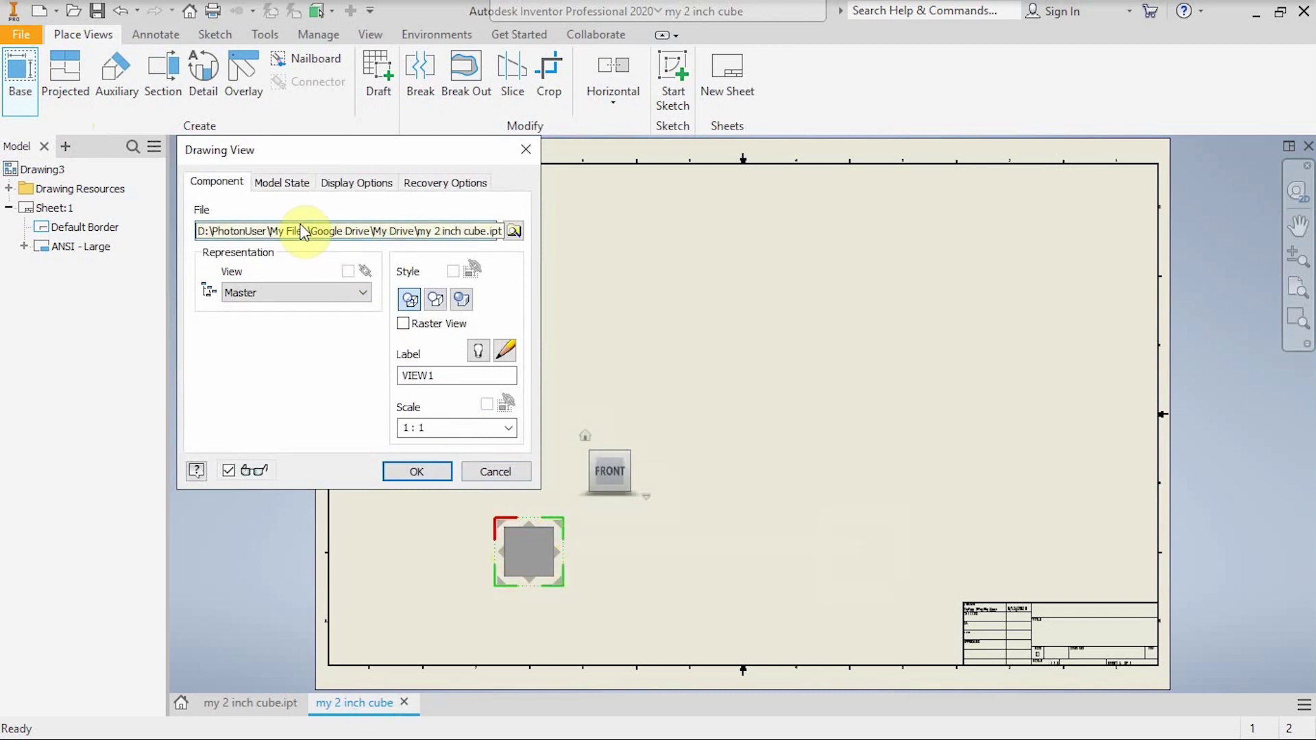
left_click(513, 230)
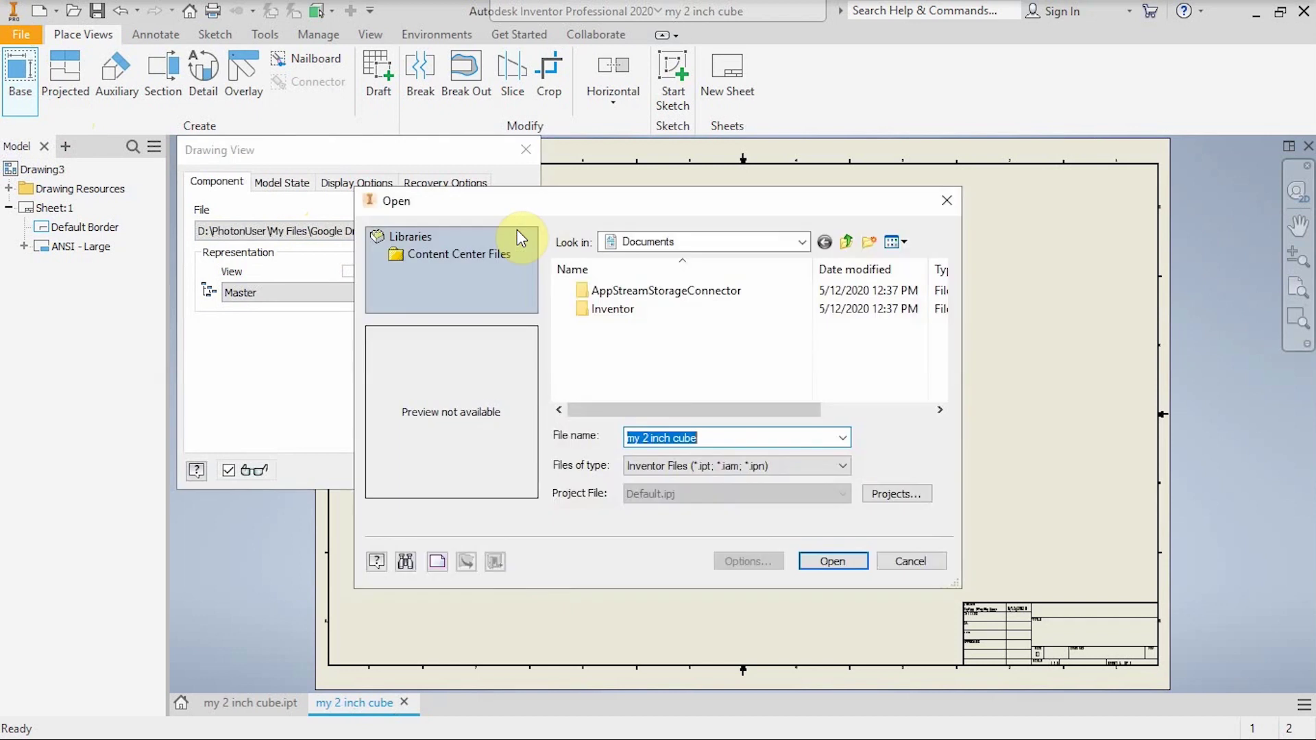
left_click(801, 241)
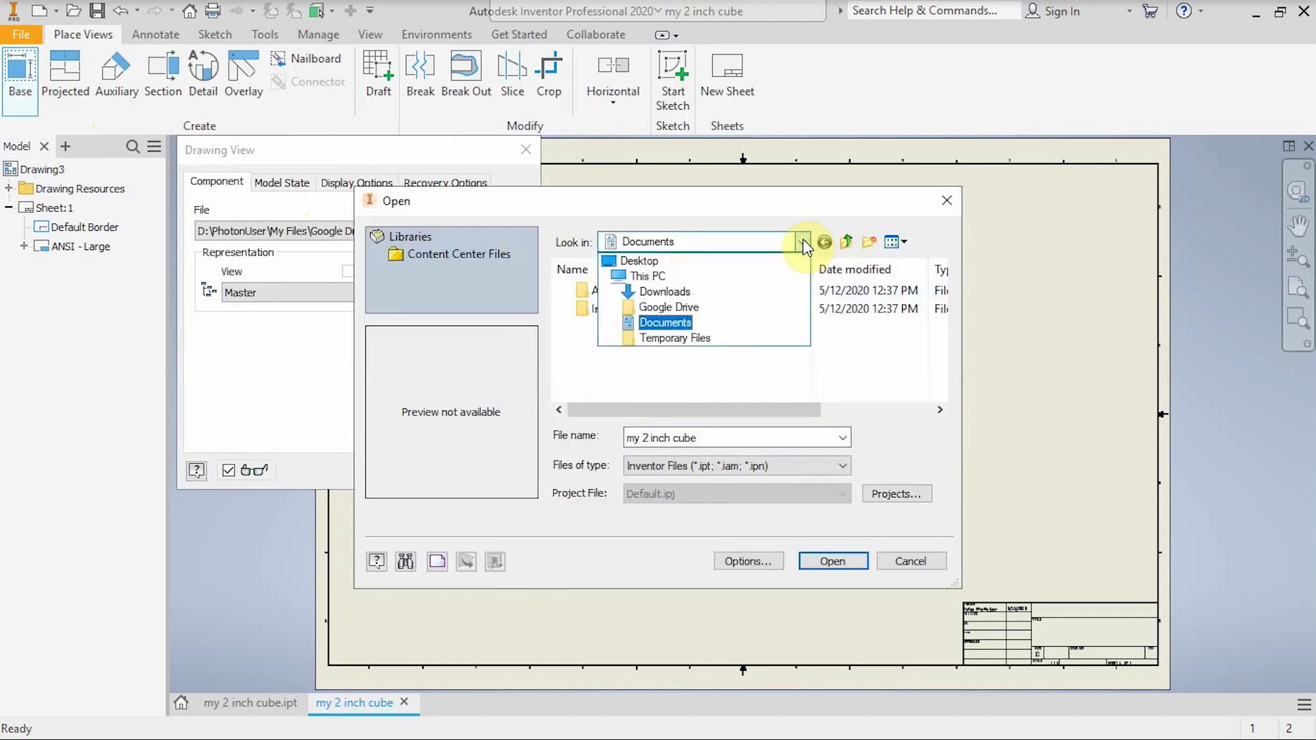
left_click(675, 306)
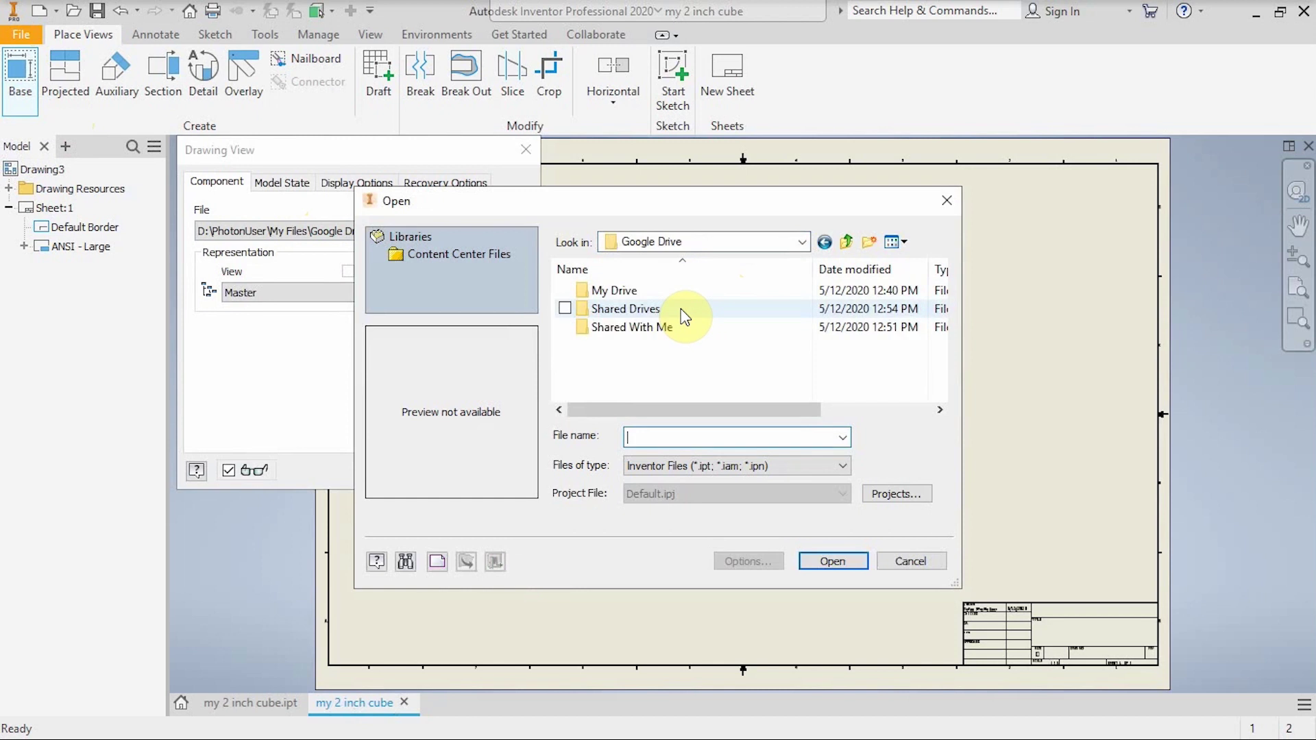
left_click(614, 295)
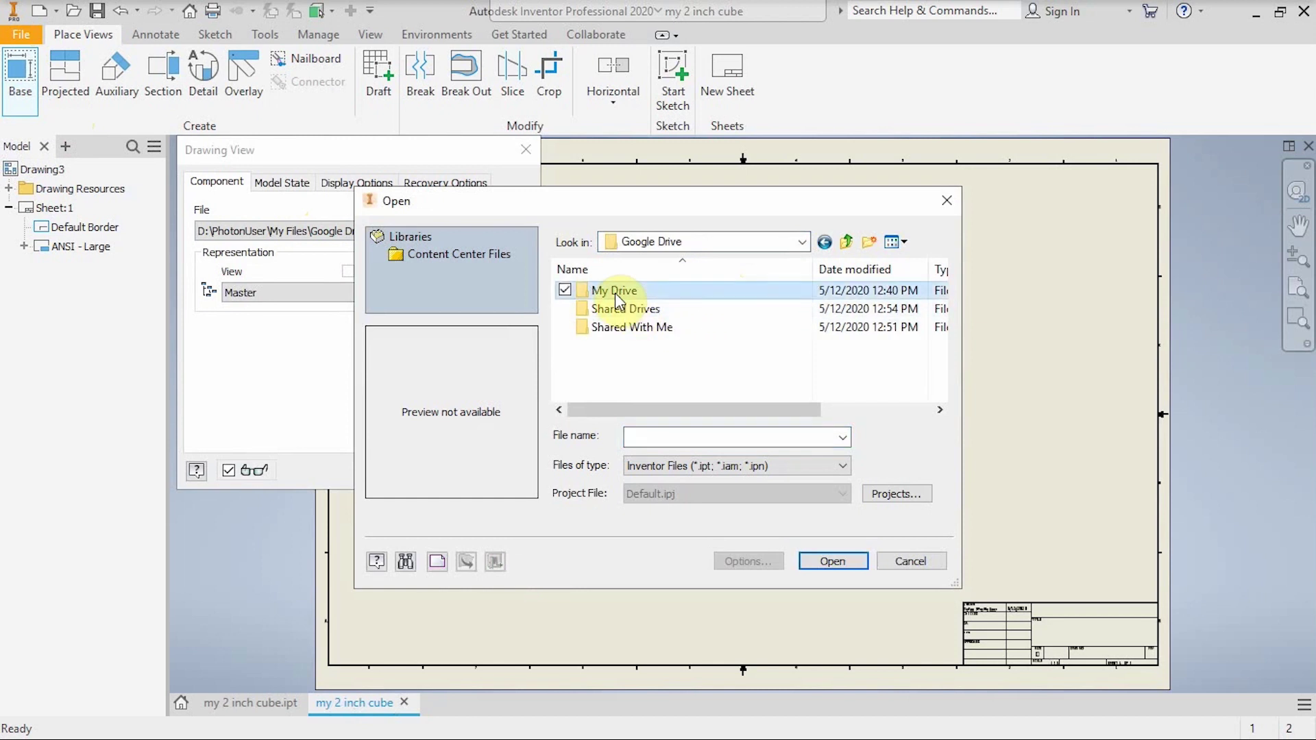
left_click(826, 558)
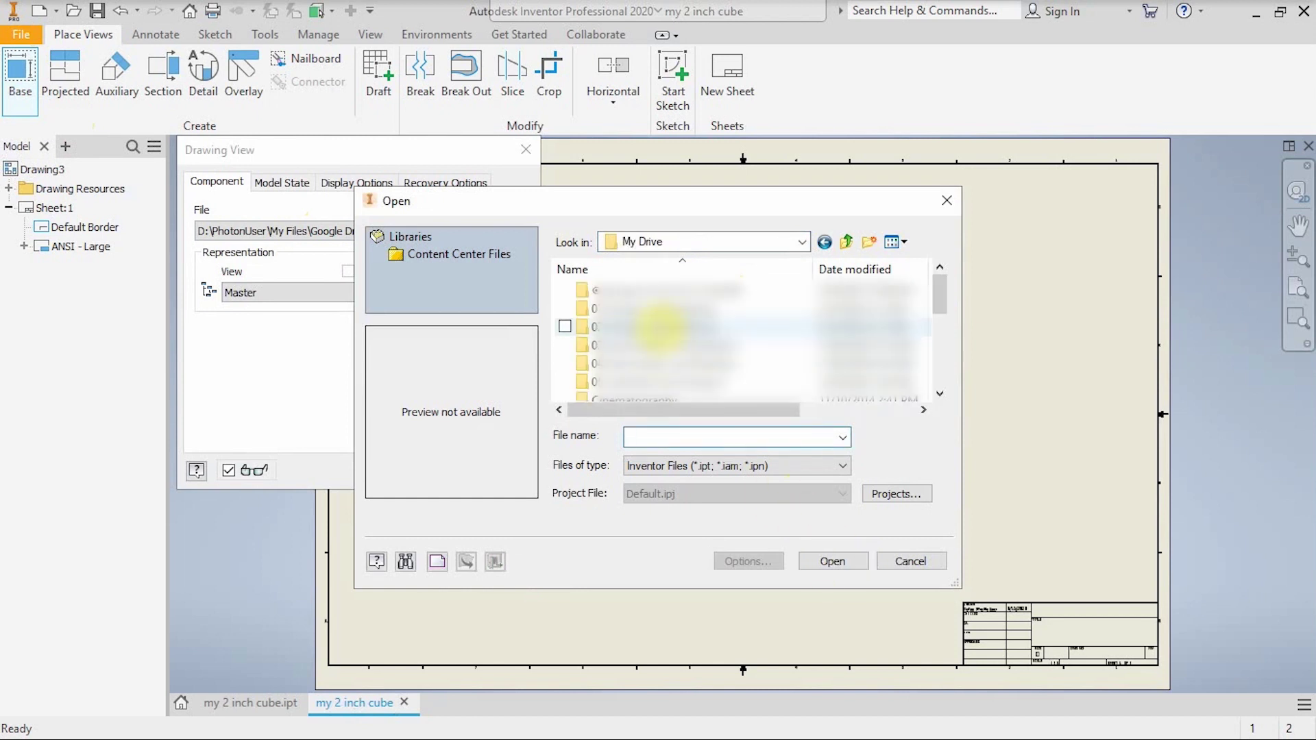
left_click(602, 310)
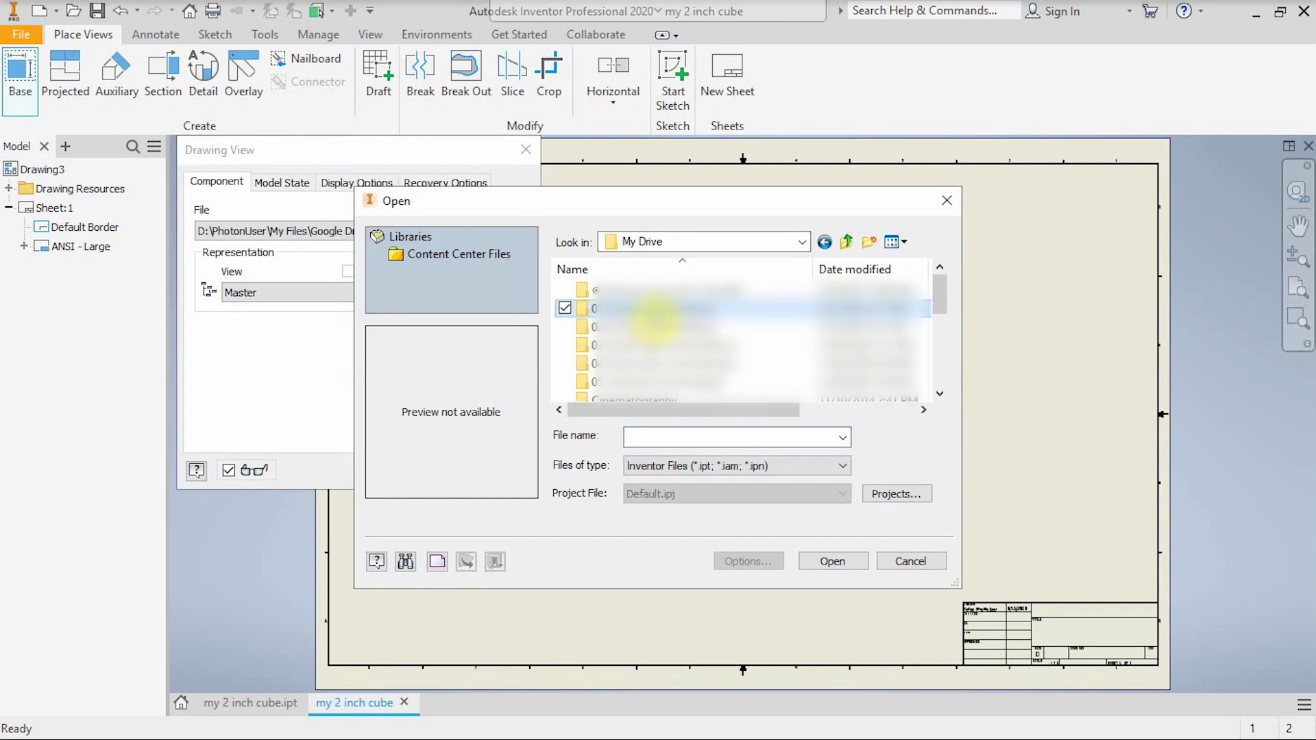
left_click(828, 558)
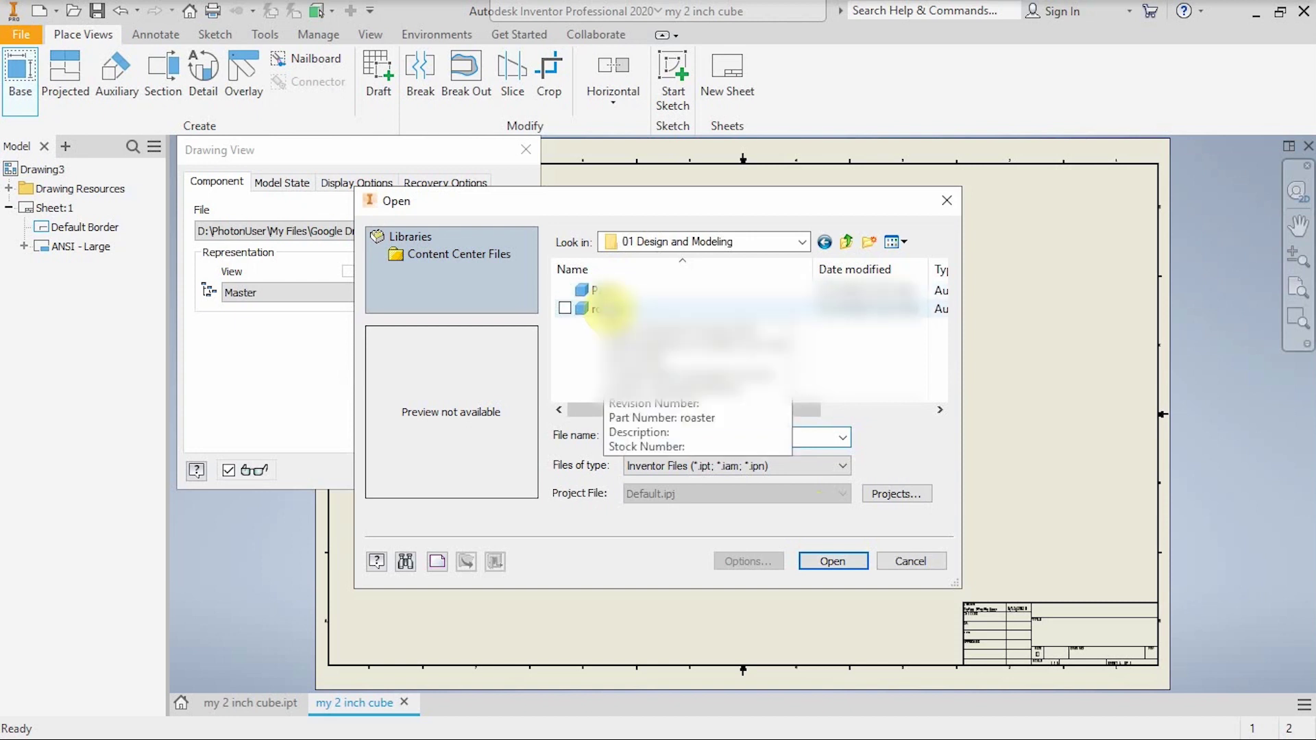
left_click(801, 242)
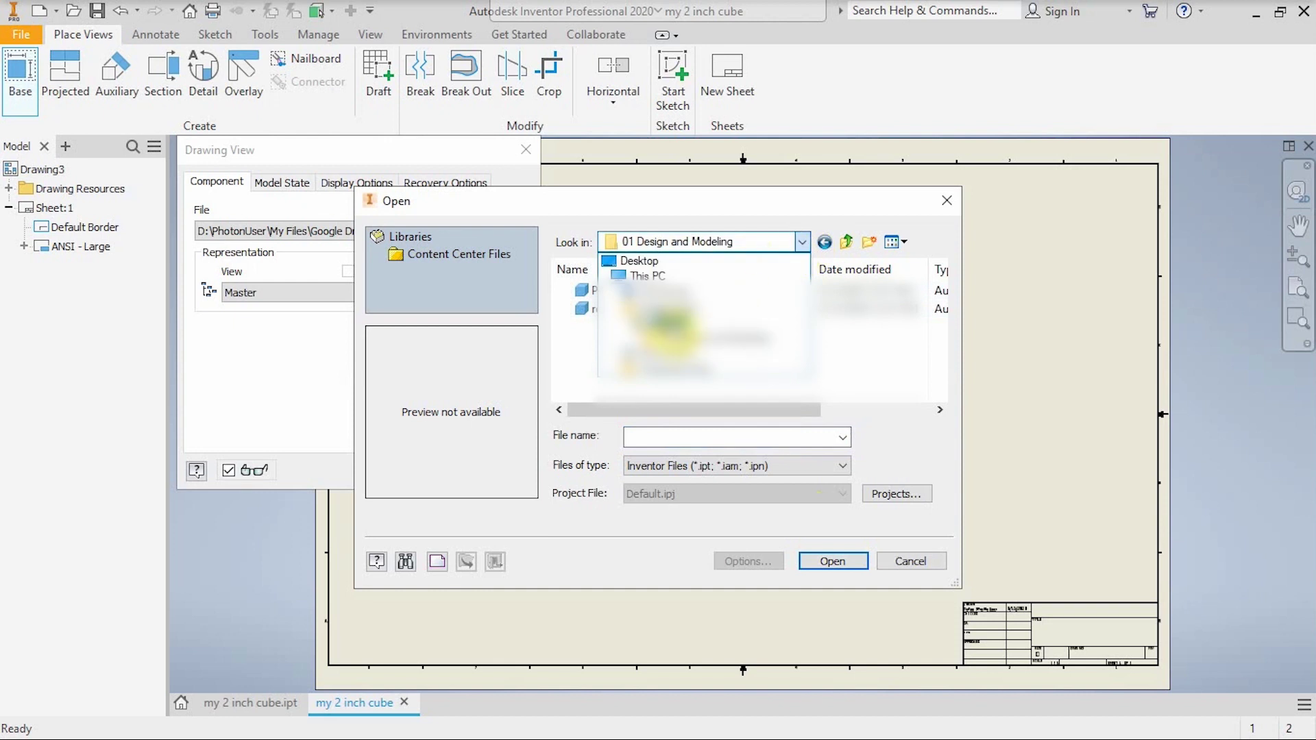
left_click(675, 337)
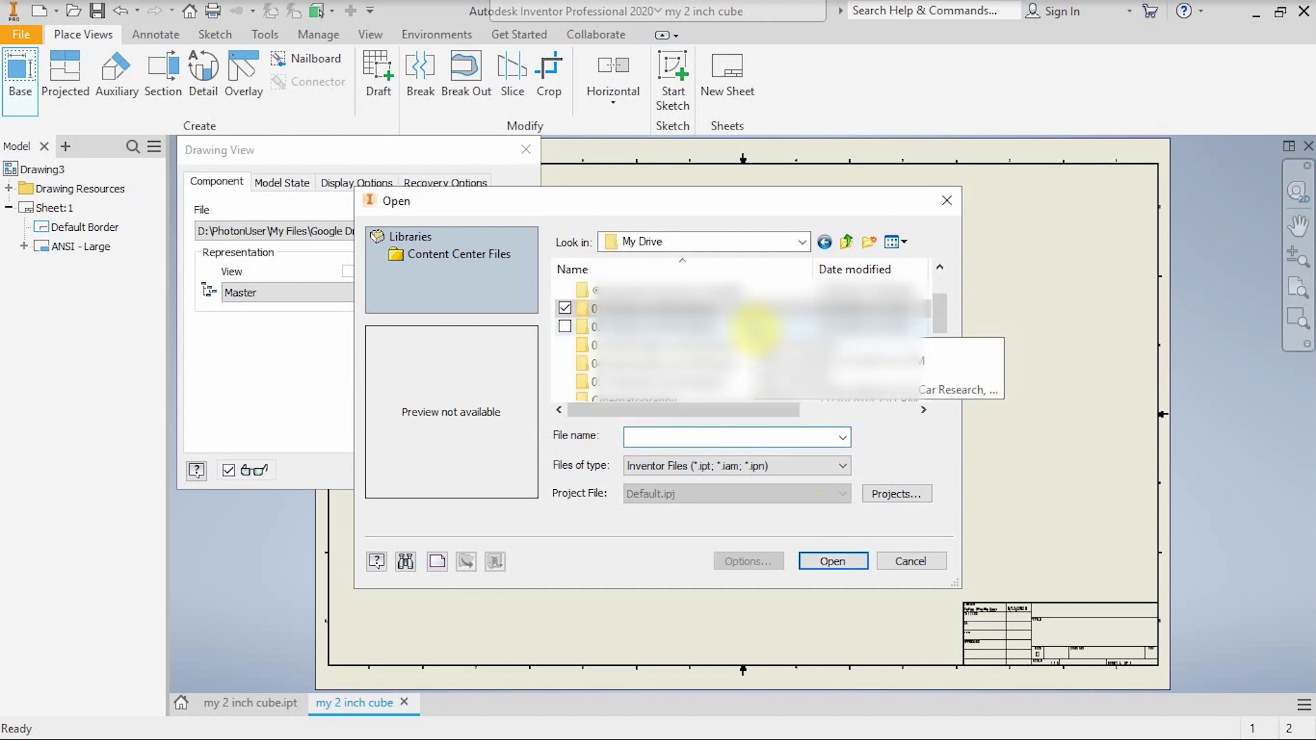
Open the "my 2 inch cube" part from My Drive as the base view's model.
scroll(759, 327, "down", 3)
scroll(754, 328, "down", 2)
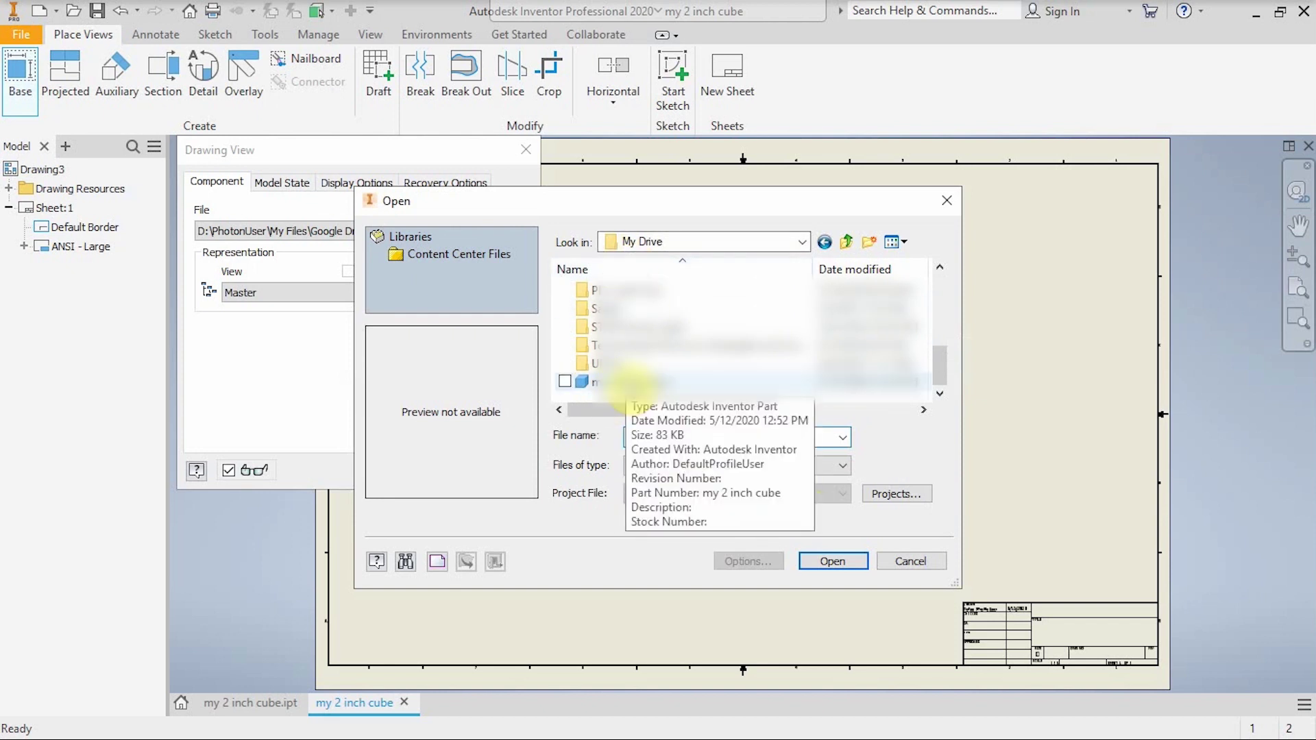
left_click(629, 382)
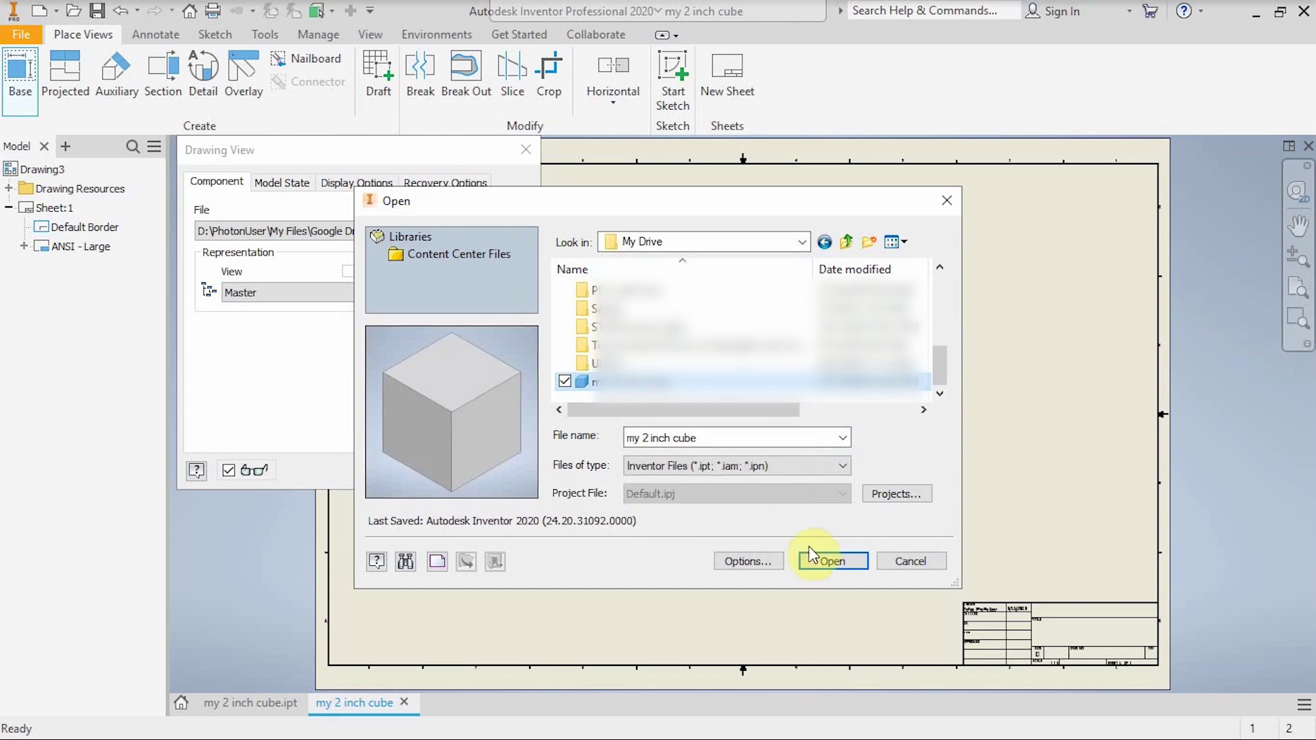
left_click(822, 561)
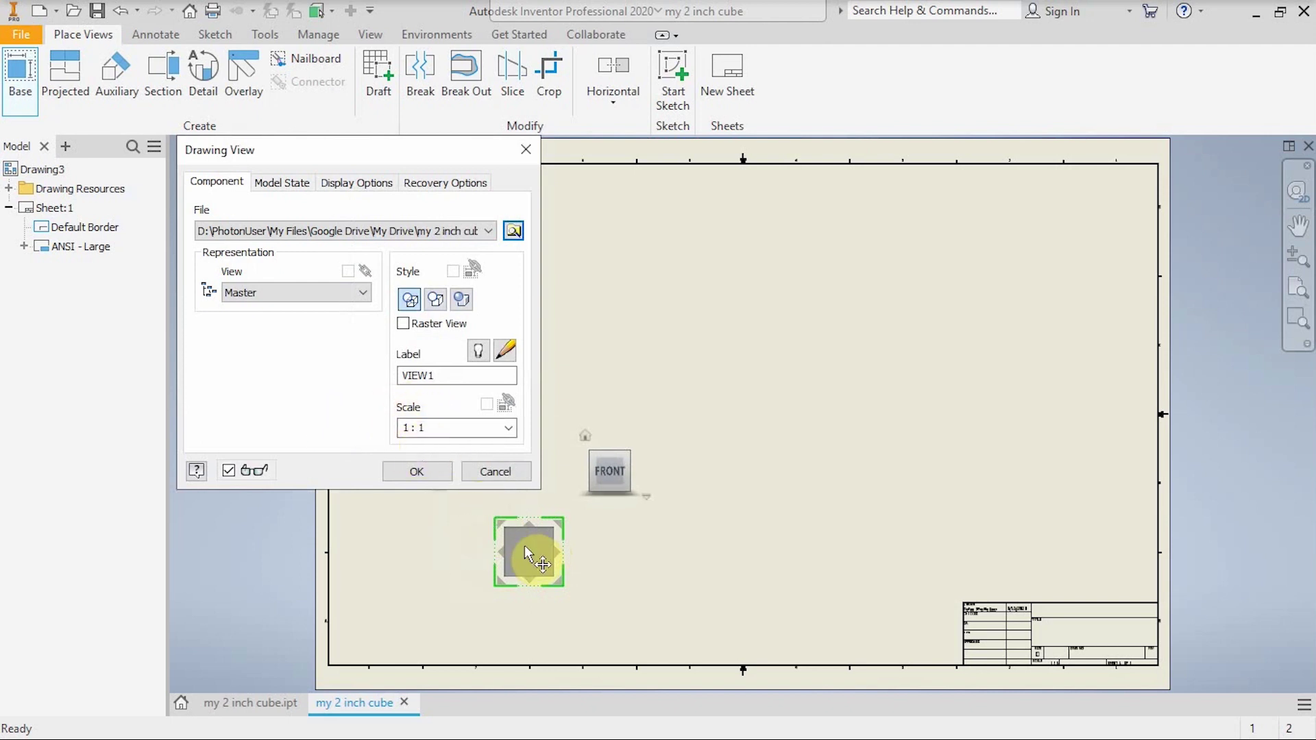
Place the cube's front view on the sheet, above and slightly left of the title block.
left_click_drag(527, 553, 849, 511)
left_click(851, 509)
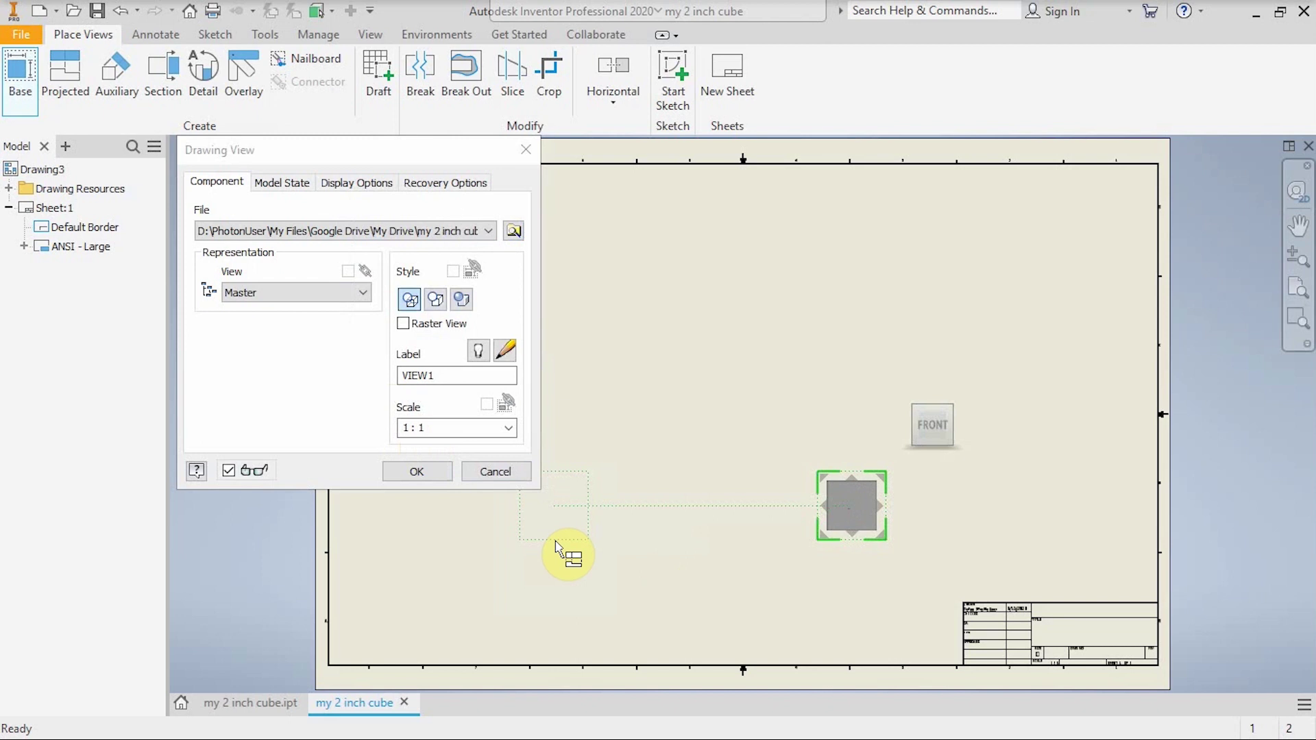
left_click(413, 473)
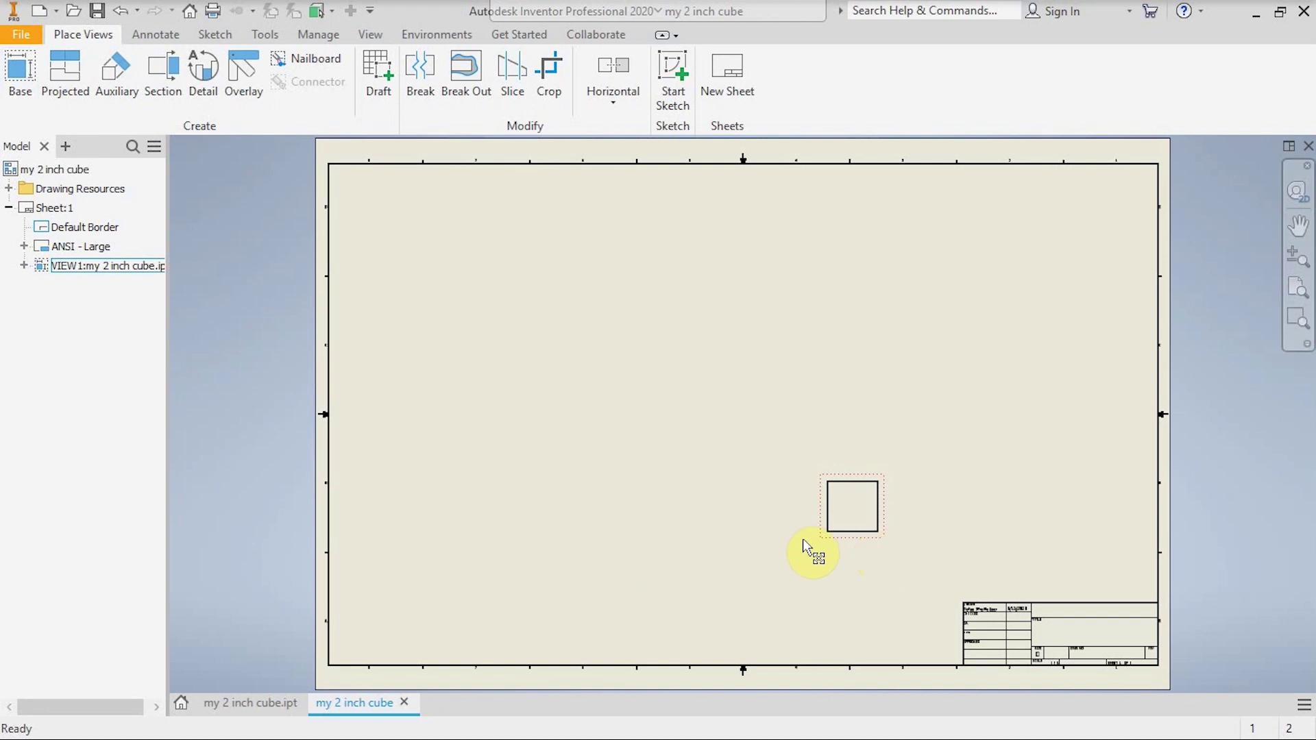
Create projected views from the front view: top view above, side view to its right, and isometric view diagonally up to the right.
left_click(74, 79)
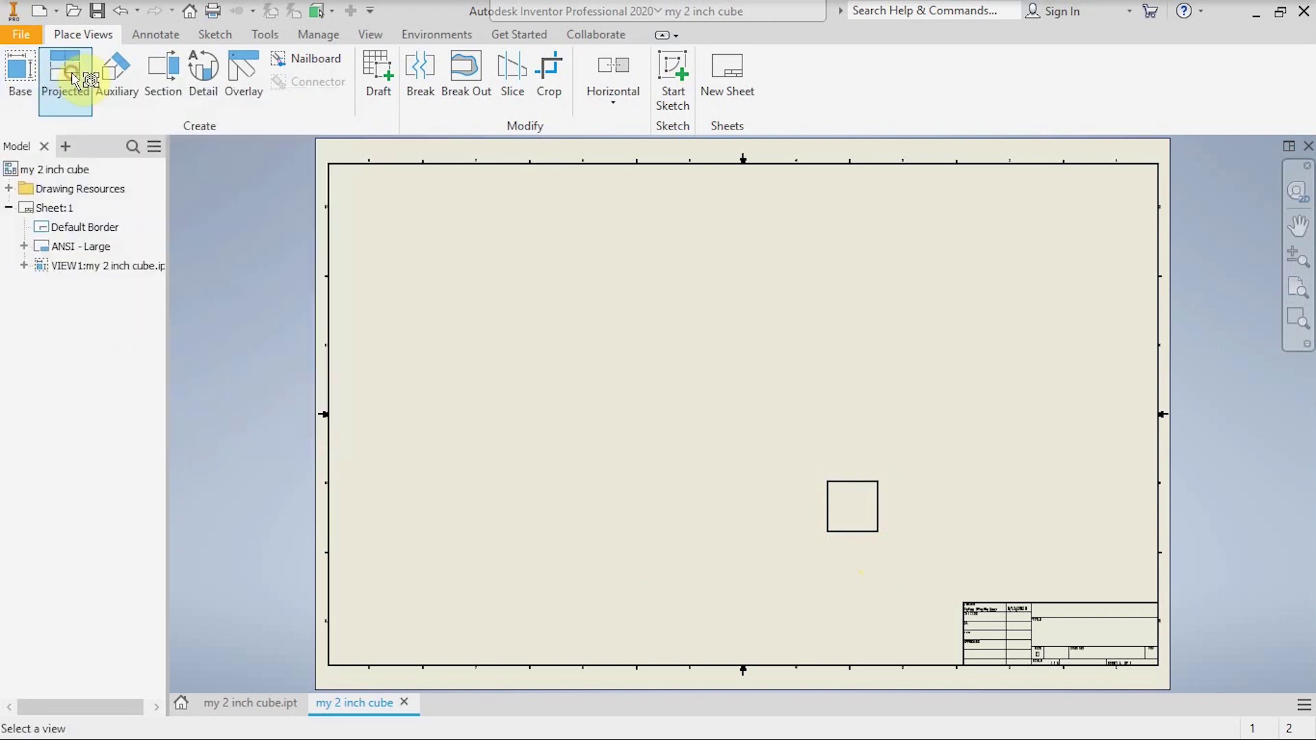
left_click(846, 494)
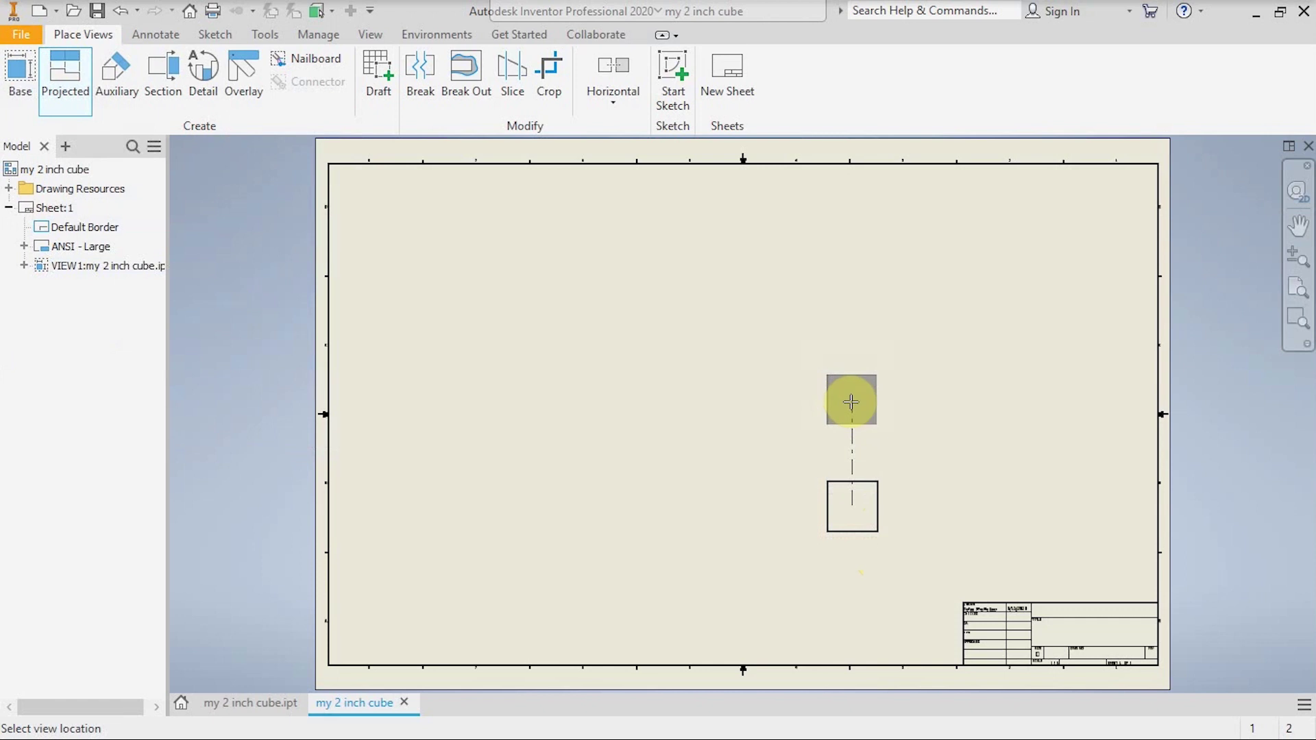
left_click(850, 402)
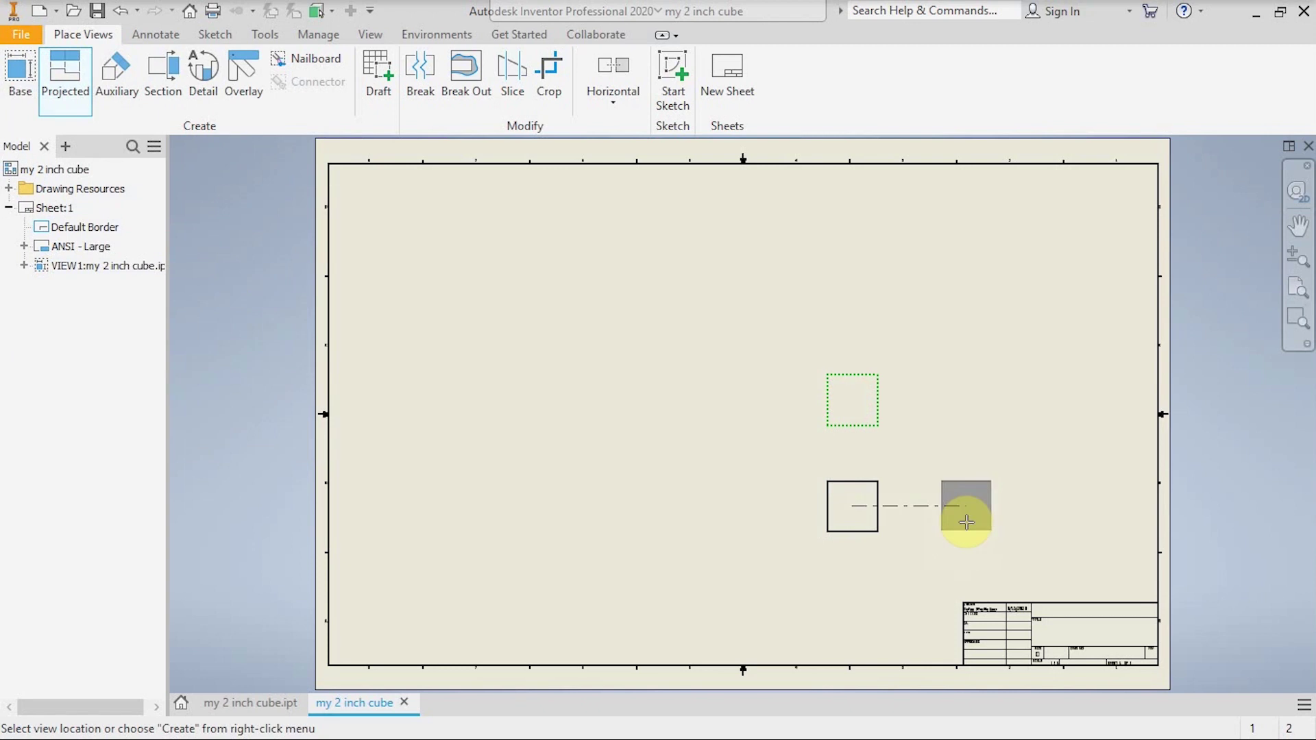
left_click(966, 521)
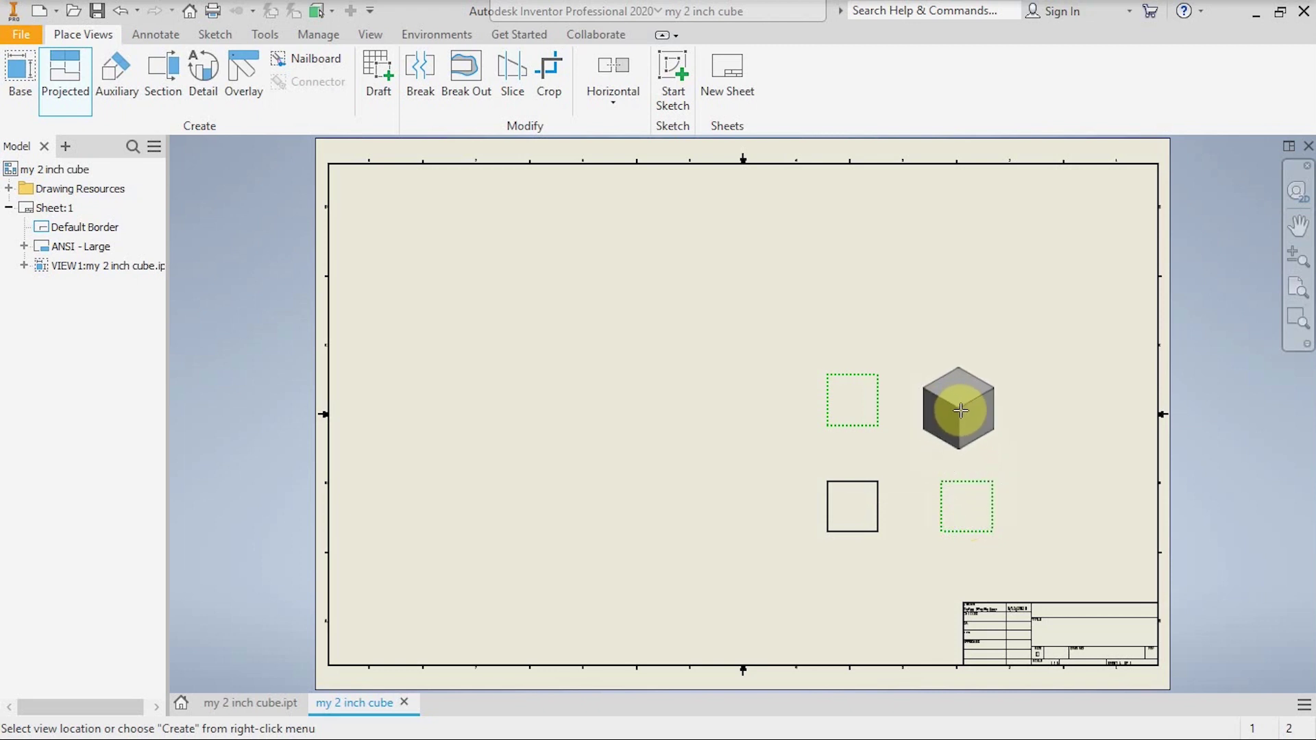
left_click(962, 410)
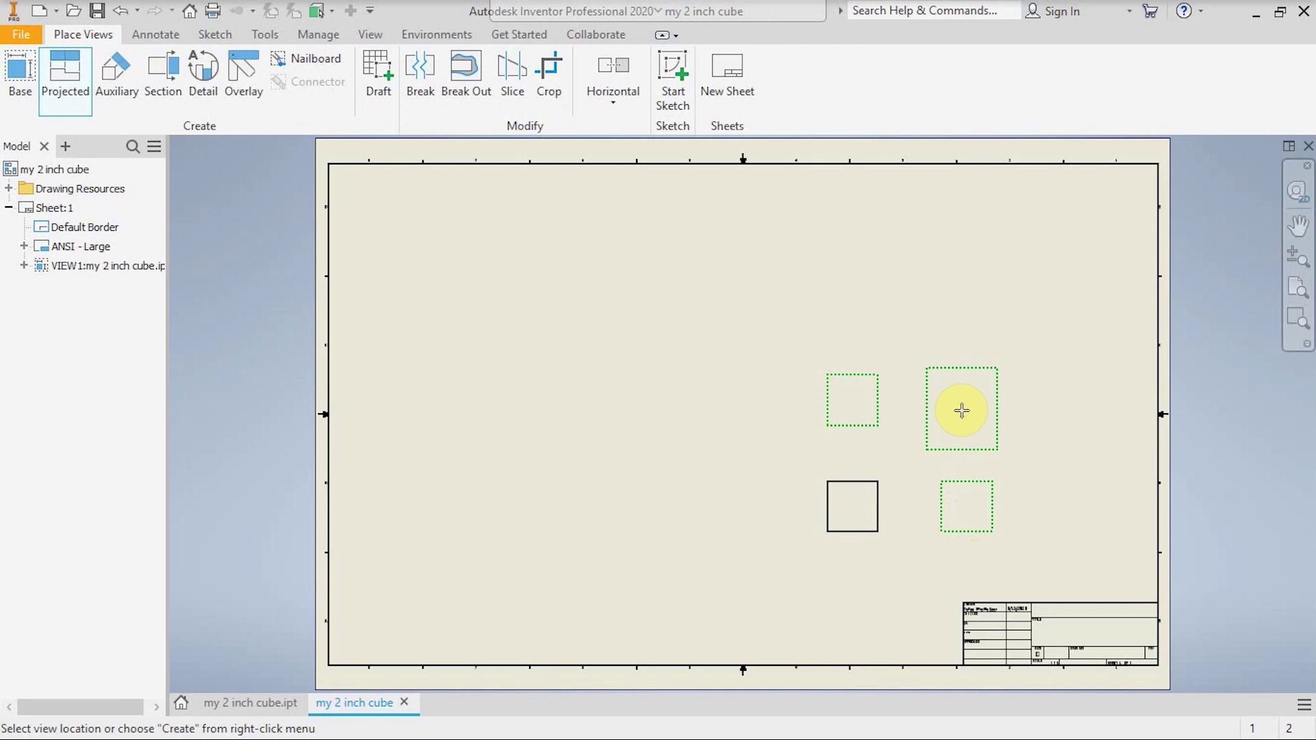
right_click(961, 410)
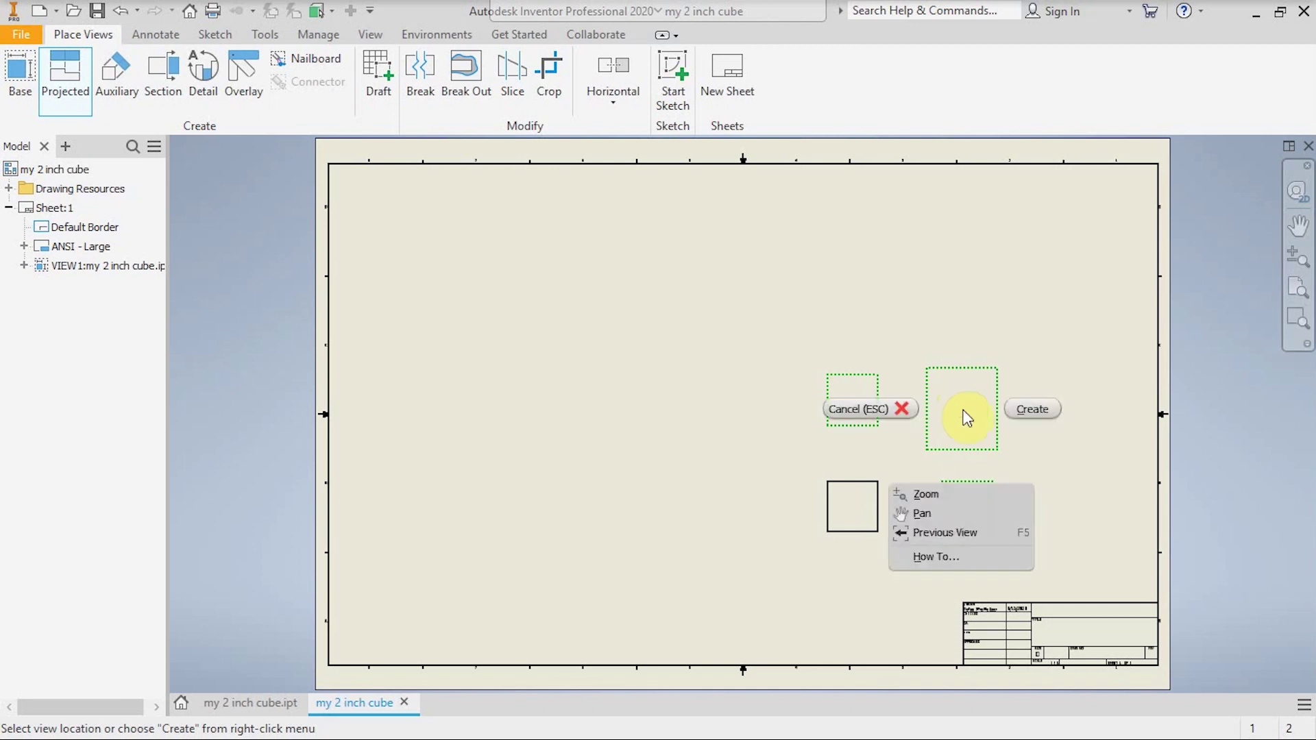
left_click(1045, 410)
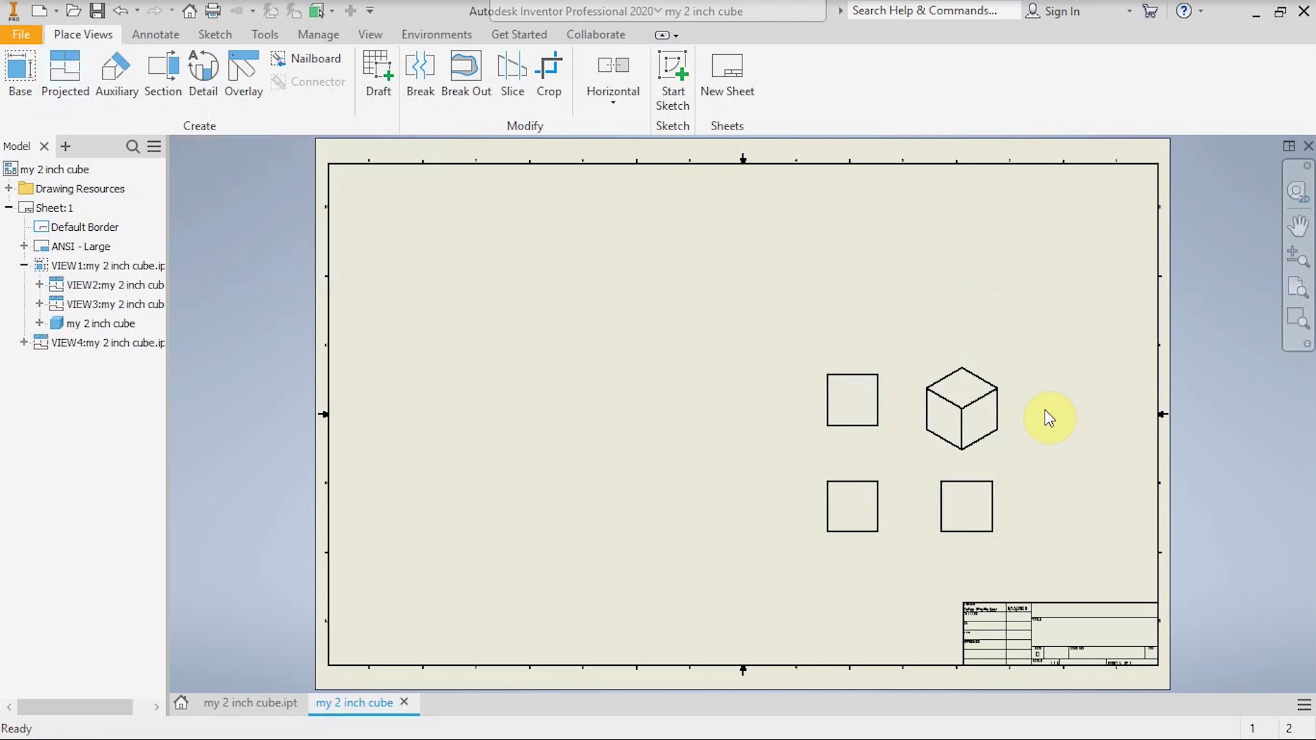